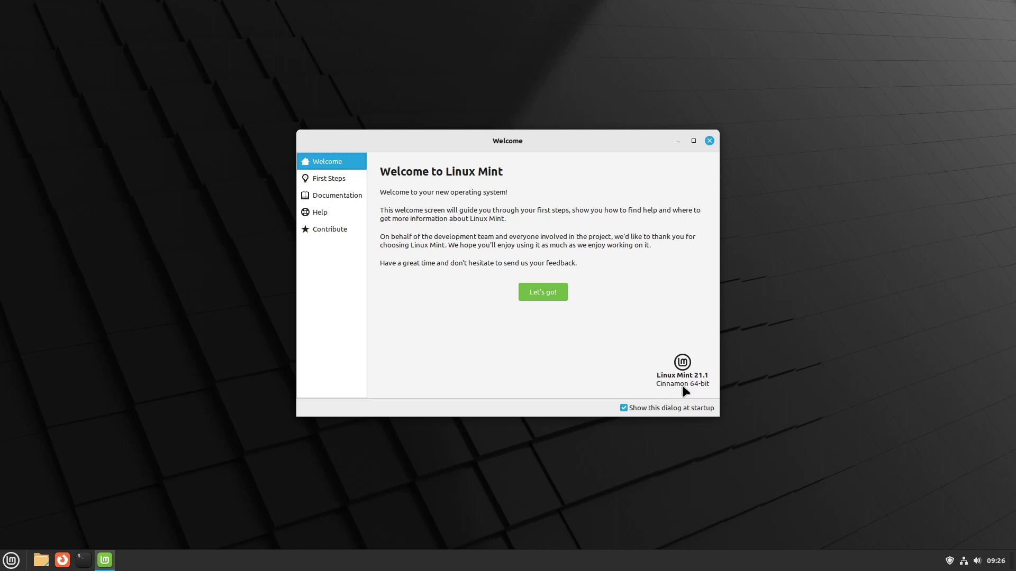
Step: Browse the First Steps page of Linux Mint Welcome, then close the Welcome window
click(341, 179)
scroll(673, 243, down, 3)
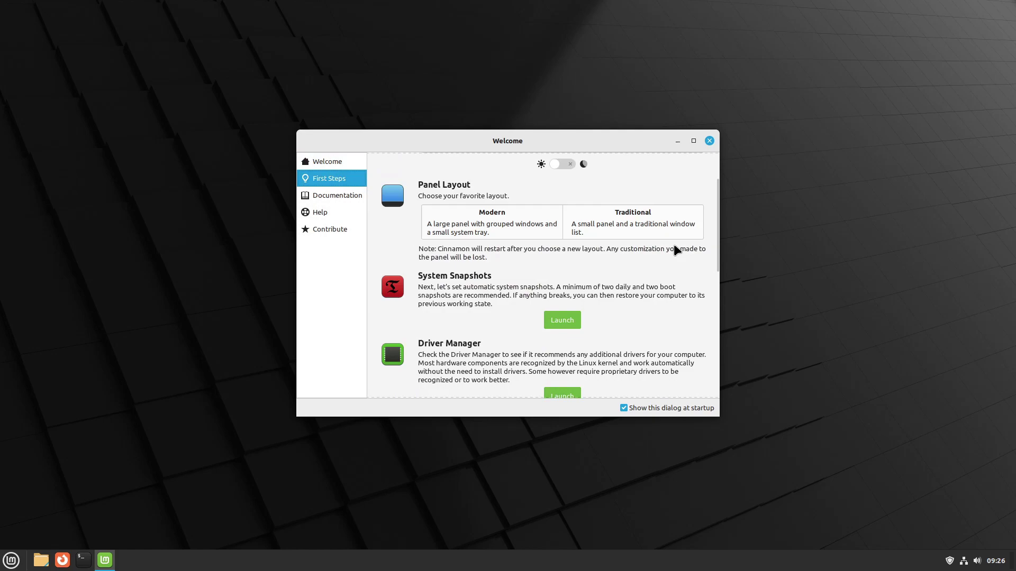
scroll(674, 245, down, 6)
scroll(675, 245, down, 3)
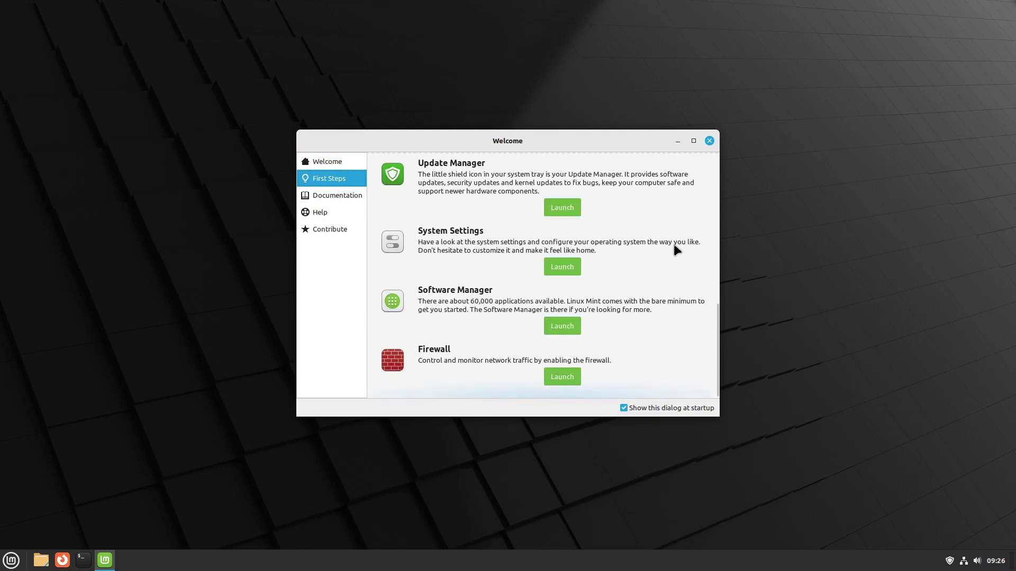
scroll(674, 245, up, 4)
scroll(674, 244, up, 8)
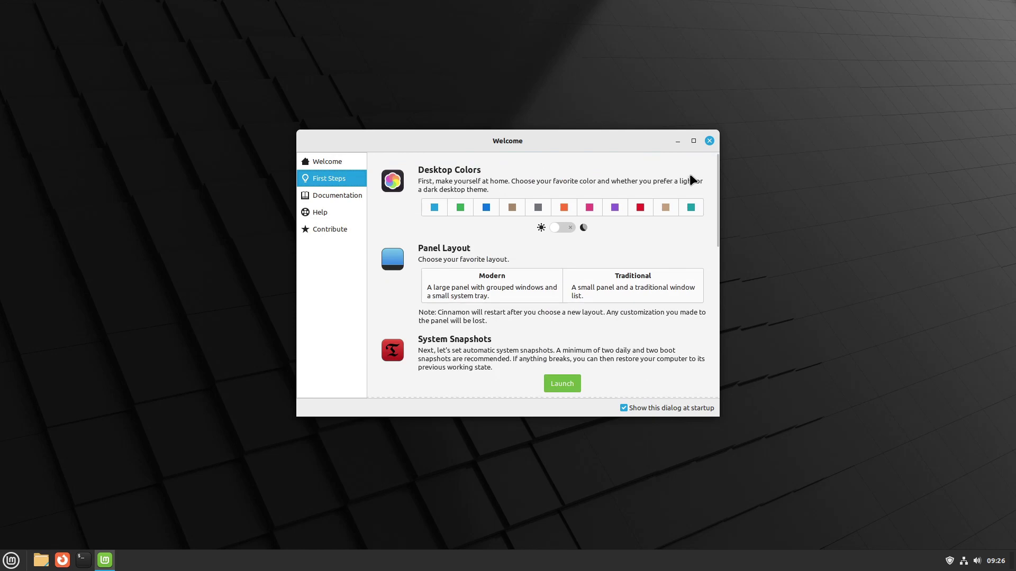
click(709, 141)
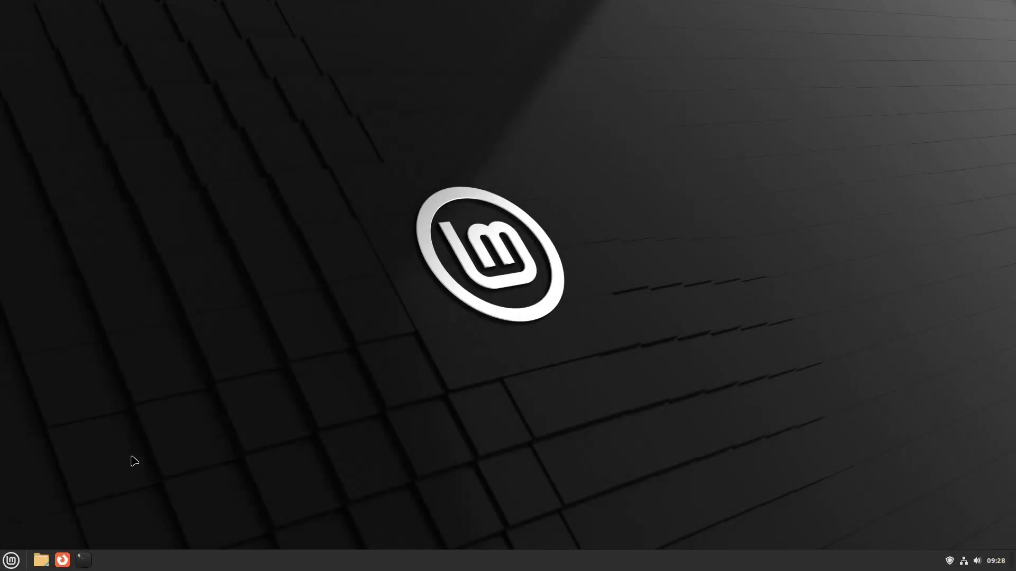
Step: Open the Mint menu and look through Recent Files and All Applications
click(9, 566)
mouse_move(100, 494)
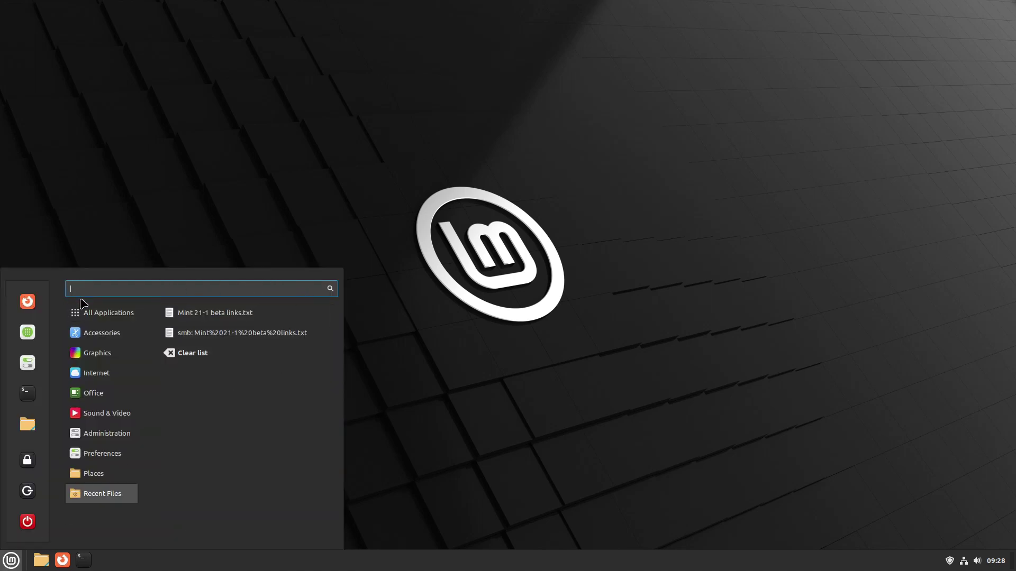
mouse_move(85, 308)
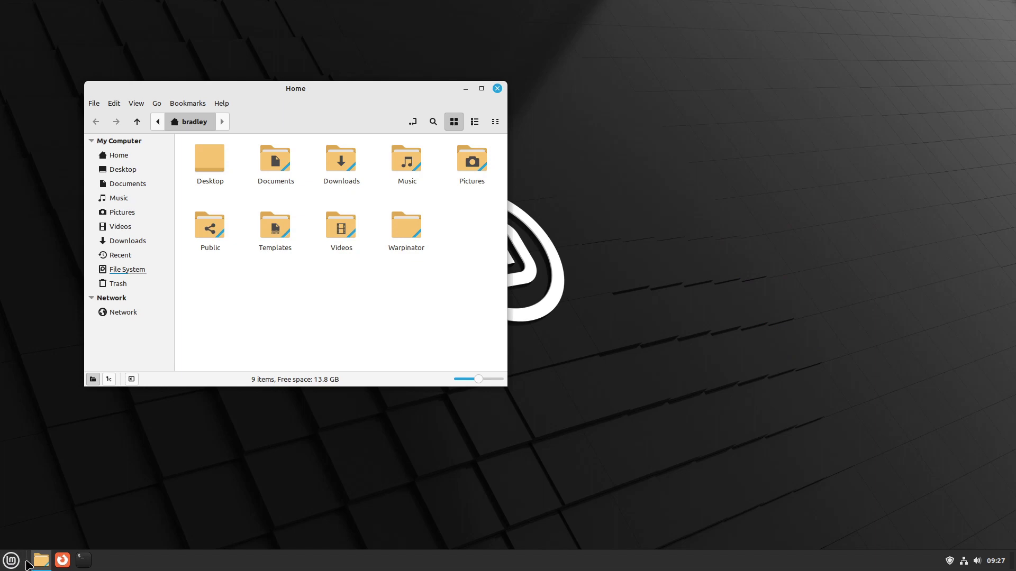
Step: Check the taskbar separator's options, then enlarge Home's folder icons and its window
right_click(27, 562)
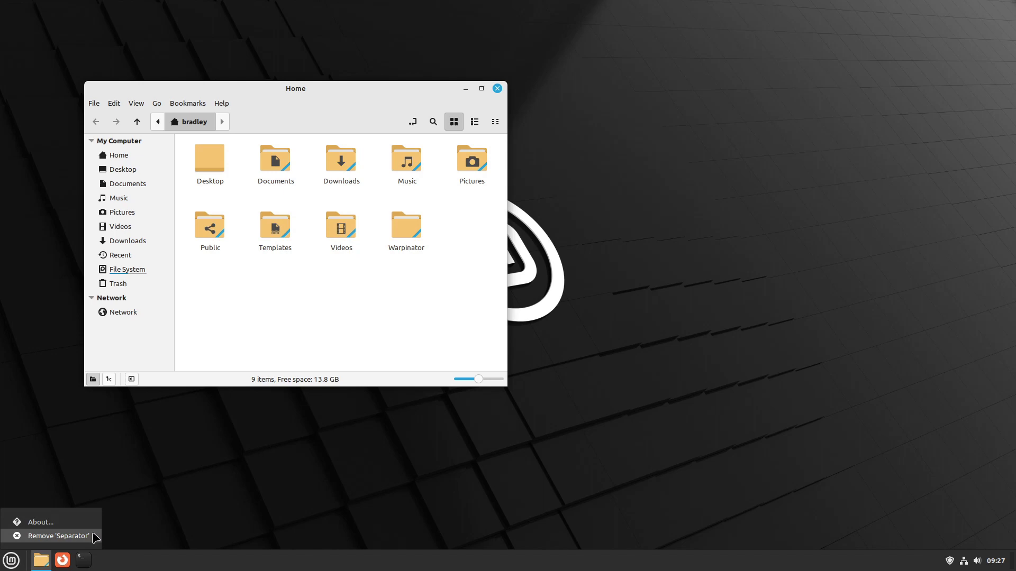
click(211, 469)
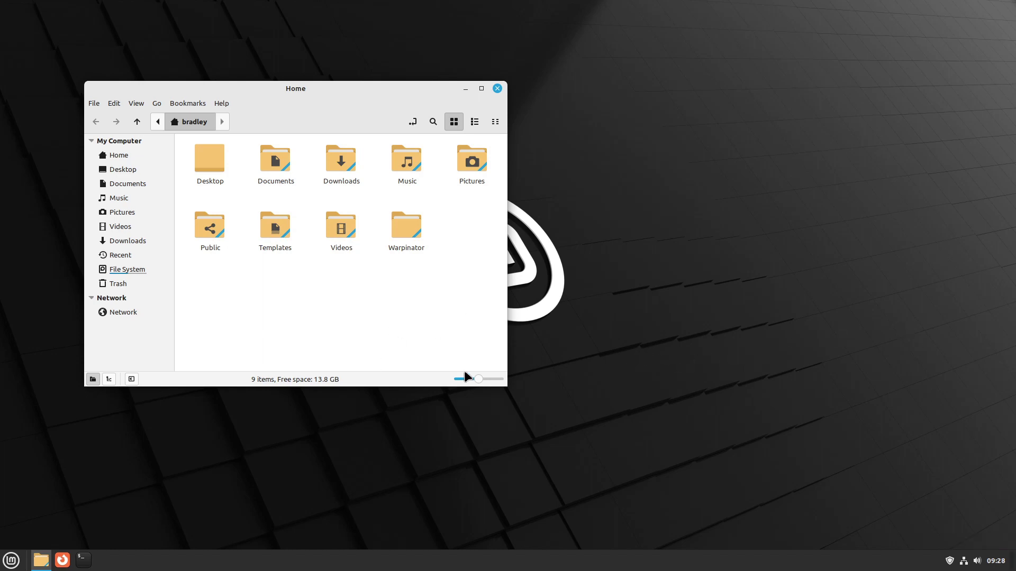
drag(479, 379, 486, 380)
mouse_move(85, 83)
mouse_down()
mouse_move(67, 67)
mouse_move(75, 75)
mouse_up()
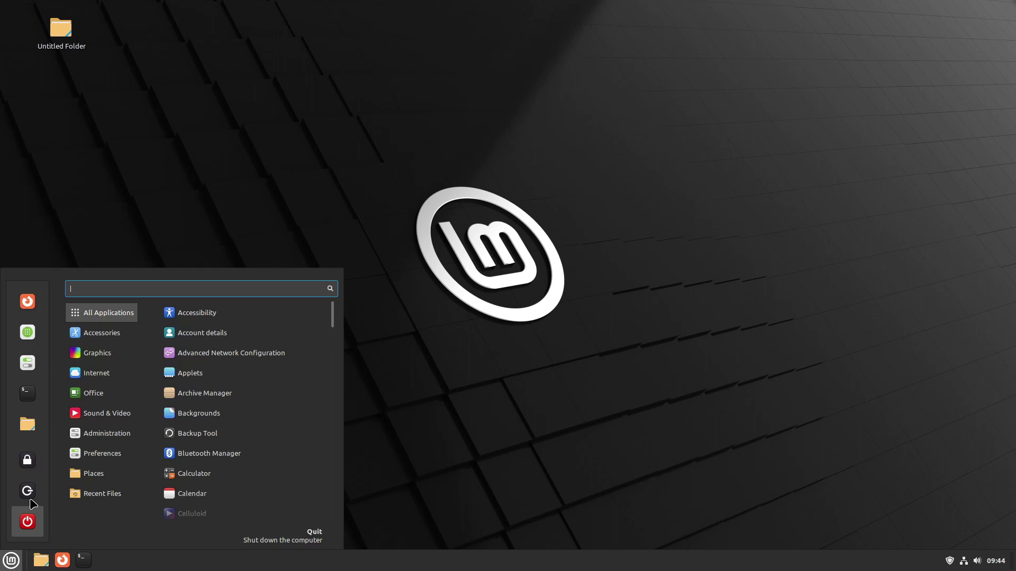
Step: Launch System Settings from the Mint menu and go to the Themes page
click(23, 332)
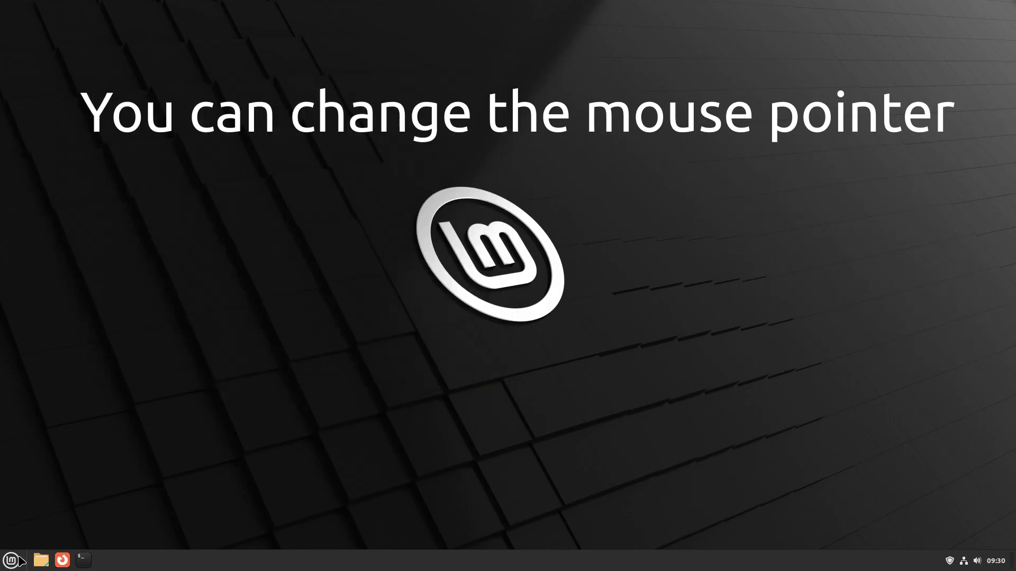
click(17, 560)
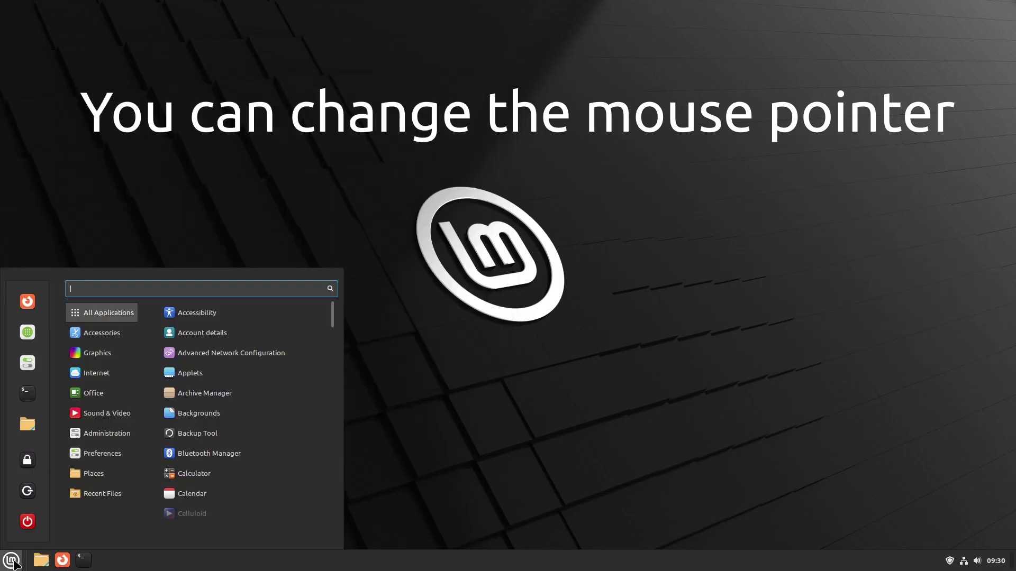
click(36, 364)
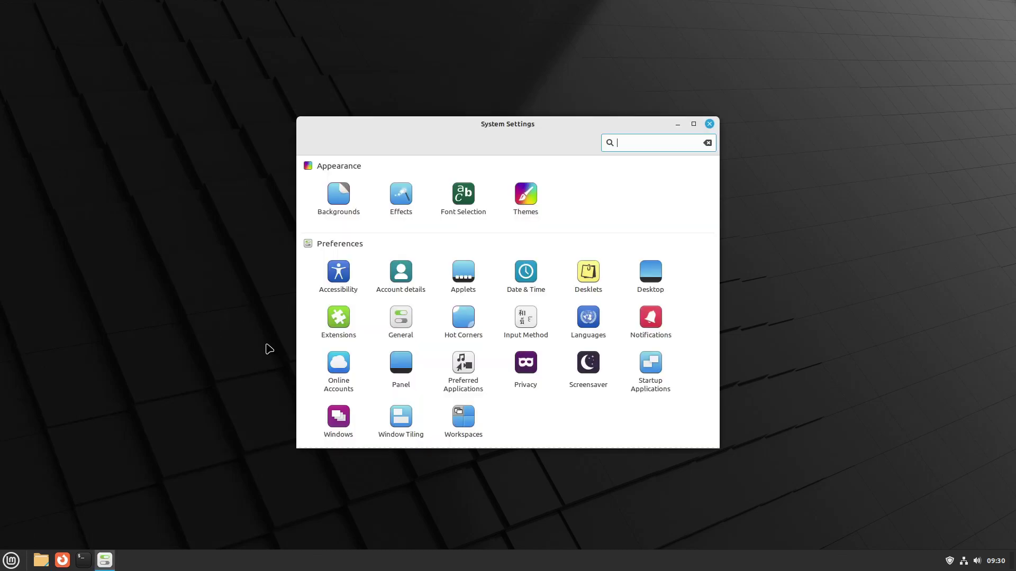
click(526, 195)
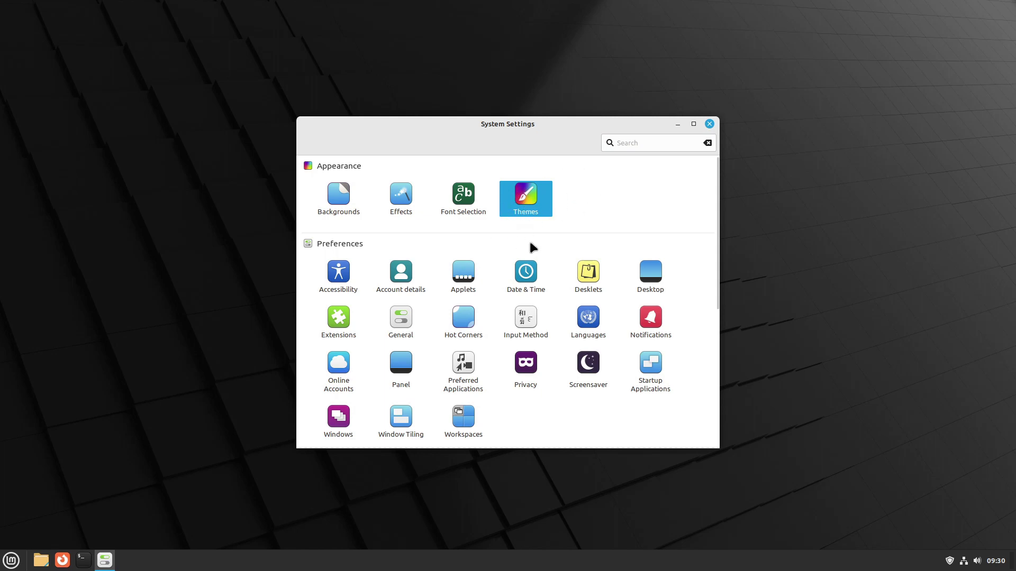
click(546, 196)
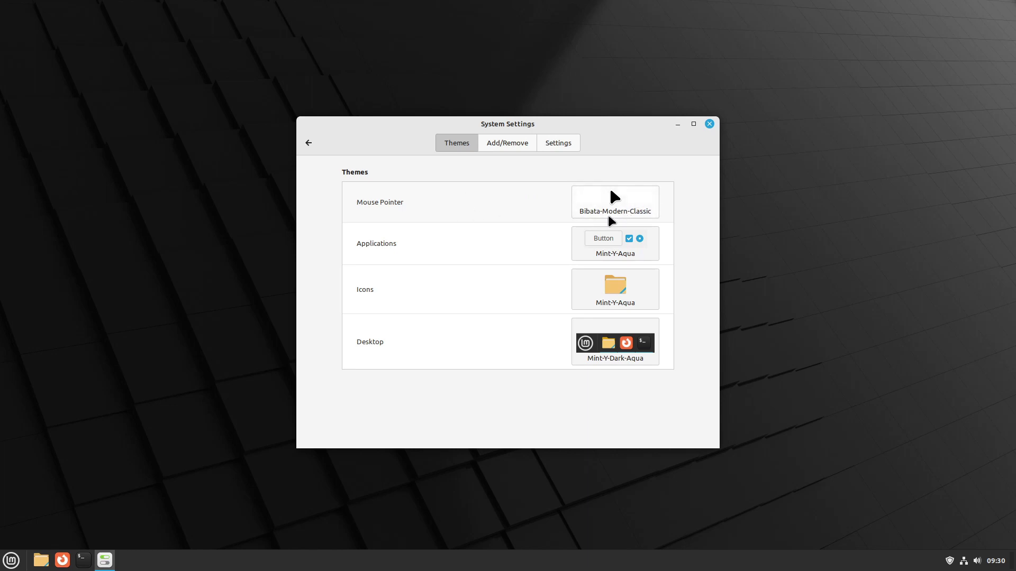
Step: Browse pointer and application themes, keeping Bibata-Modern-Classic and Mint-Y-Aqua
click(636, 194)
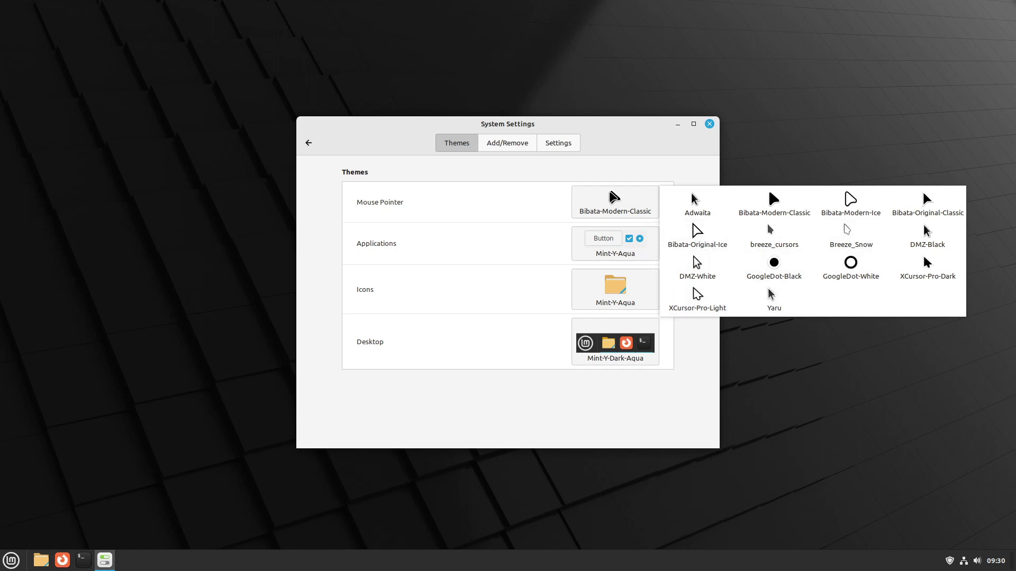
click(612, 196)
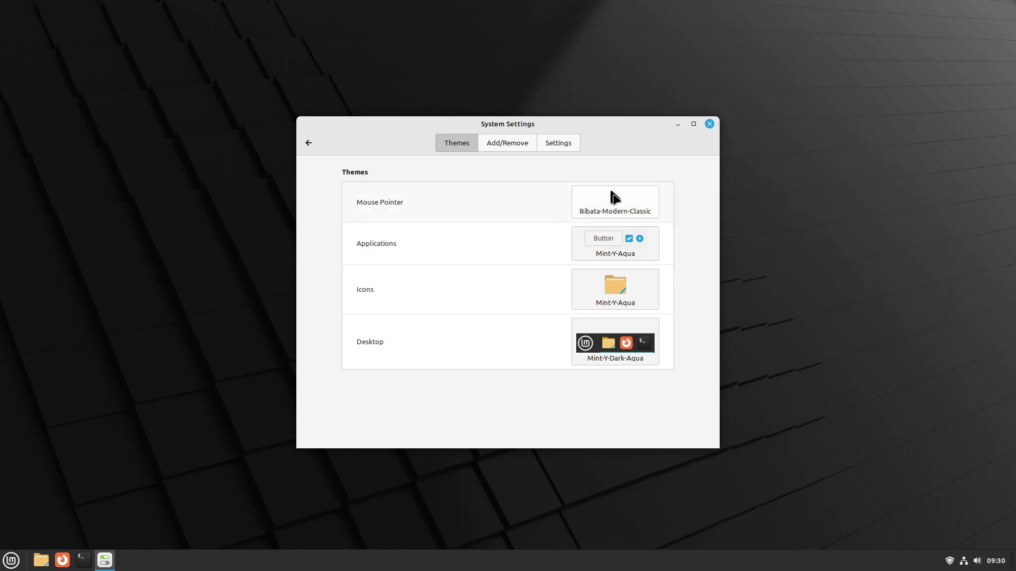
click(600, 243)
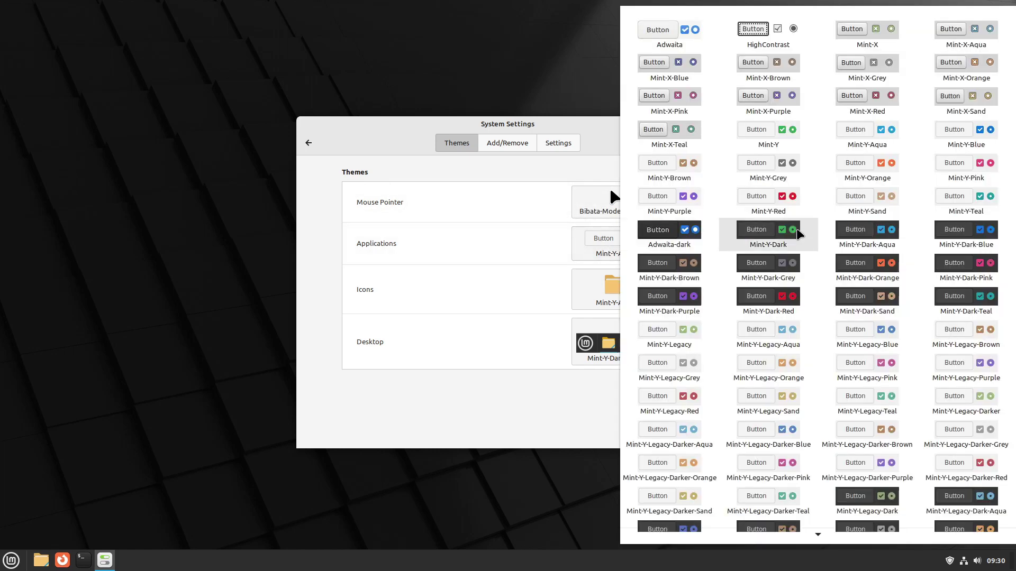
scroll(819, 276, down, 1)
scroll(819, 276, down, 3)
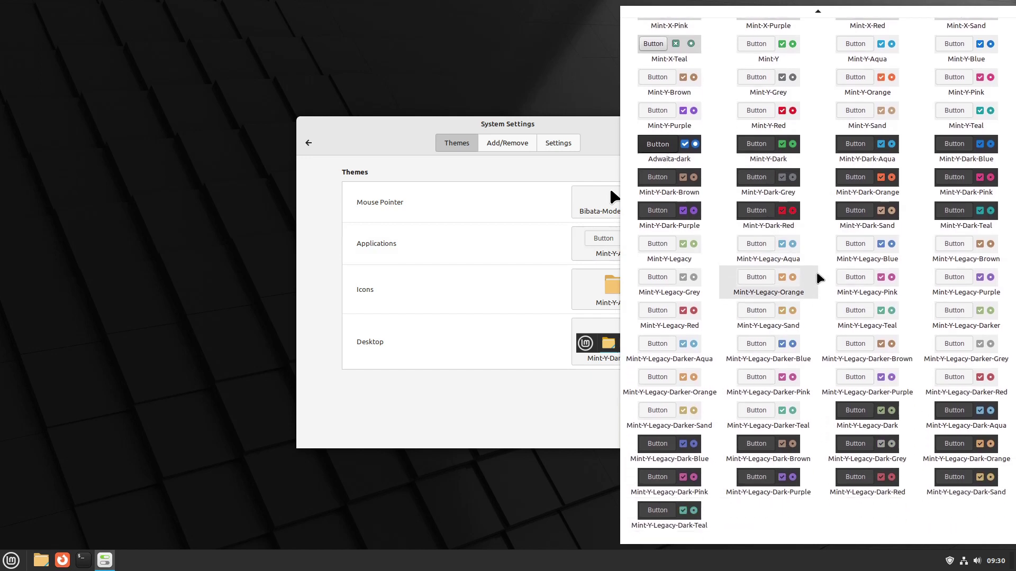
scroll(819, 277, up, 4)
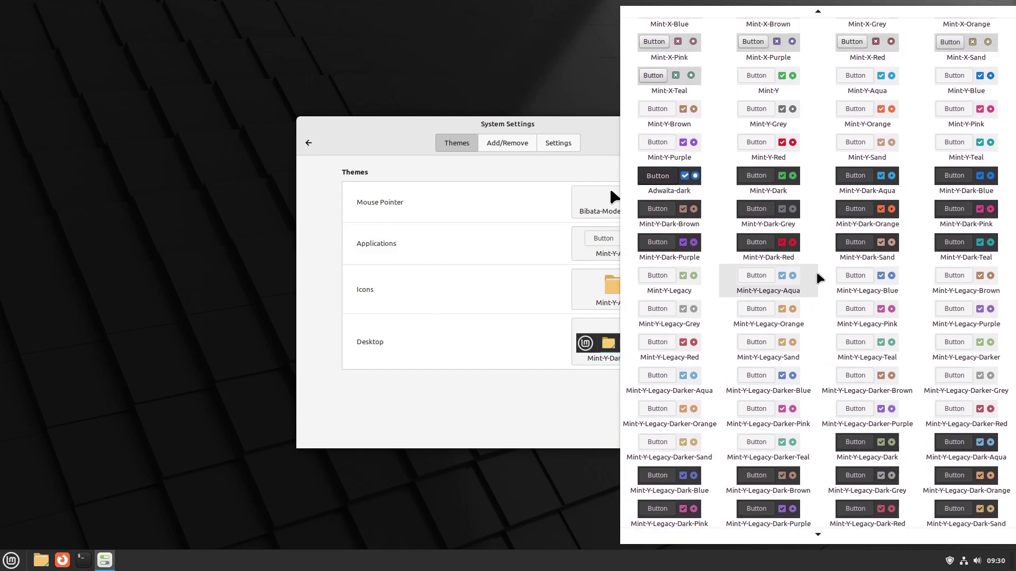
click(480, 241)
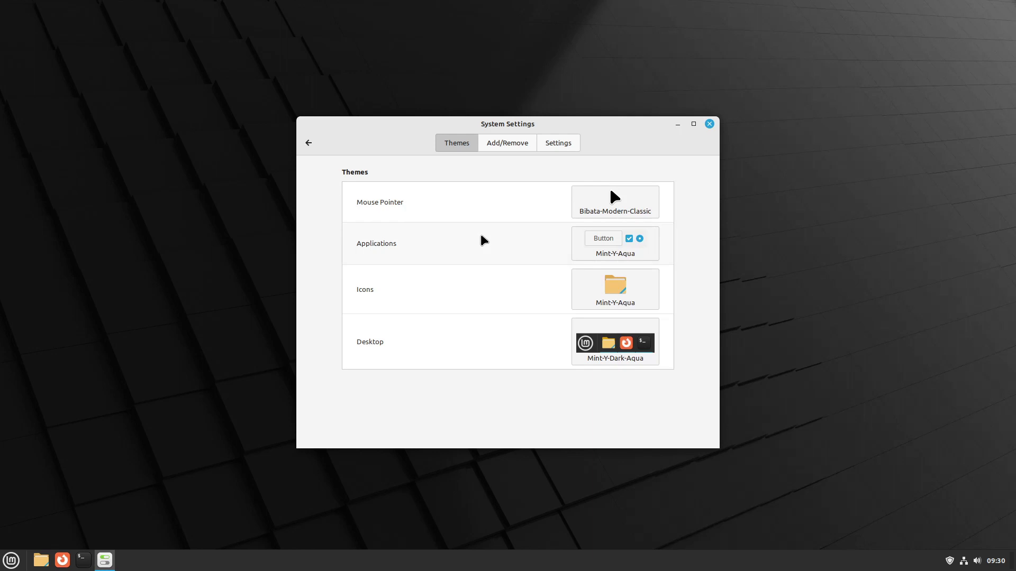
Step: Browse the icon themes keeping Mint-Y-Aqua, then view the desktop theme choices
click(651, 284)
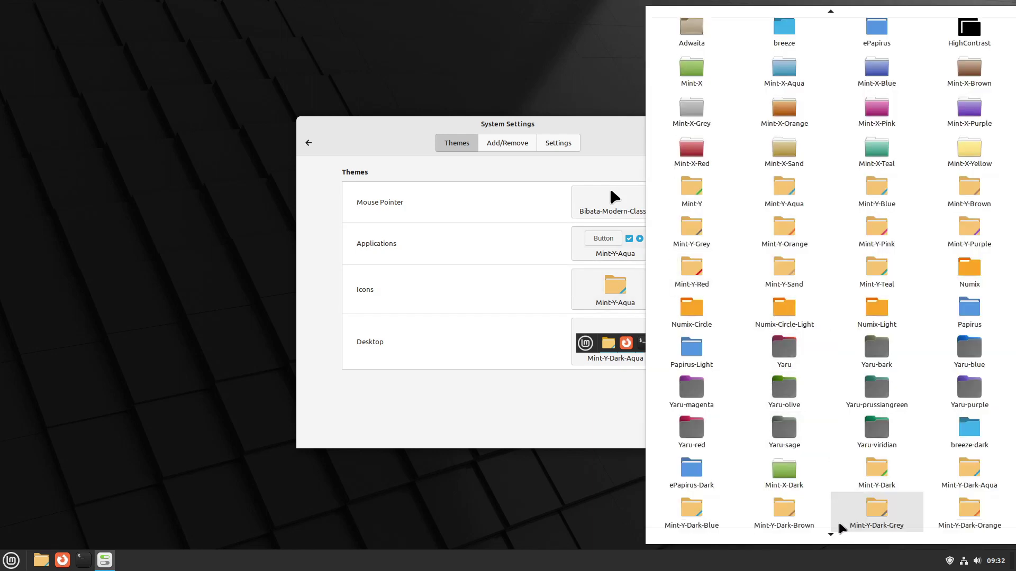
mouse_move(829, 538)
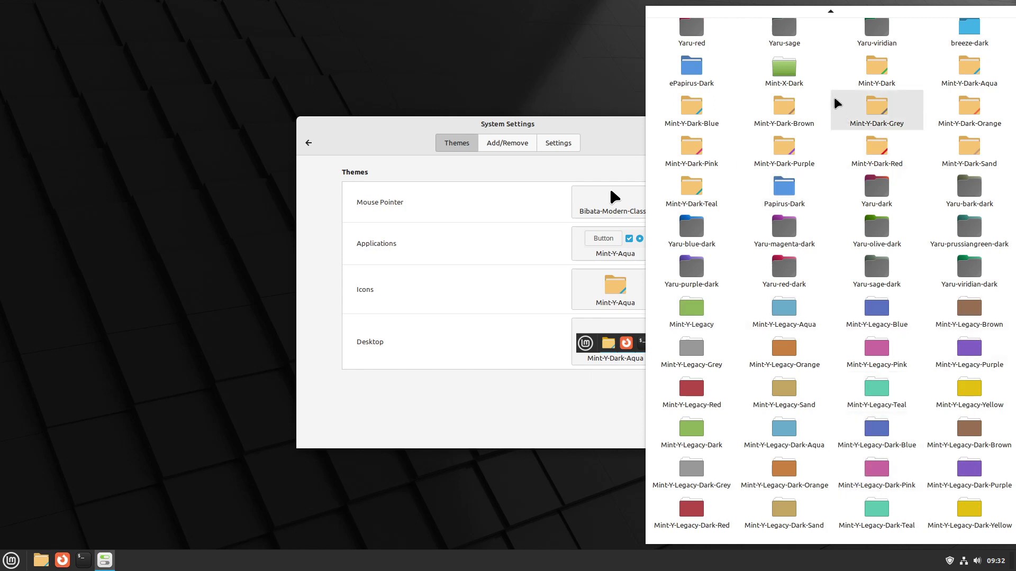
scroll(826, 26, up, 1)
mouse_move(831, 11)
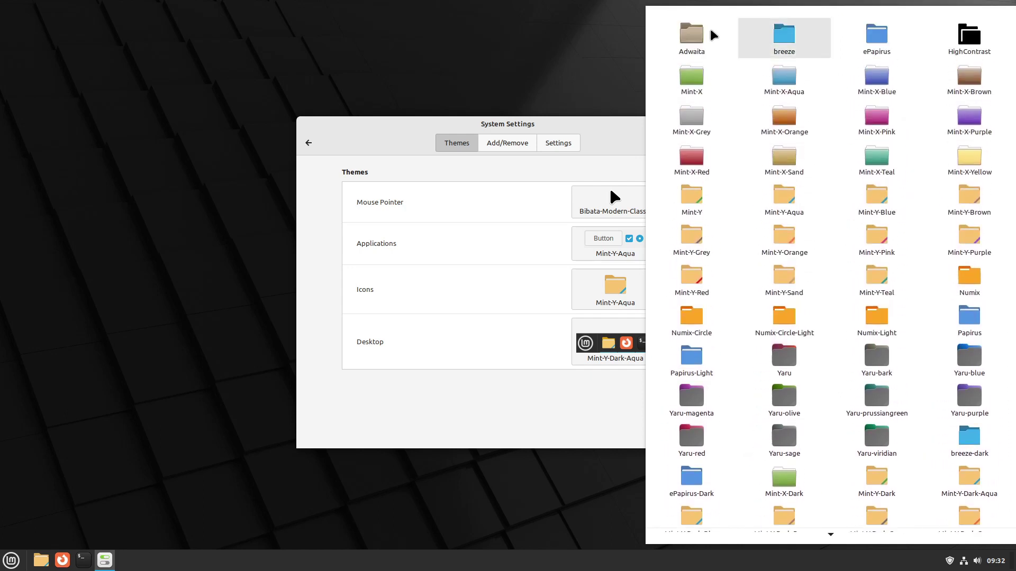
click(542, 46)
click(599, 343)
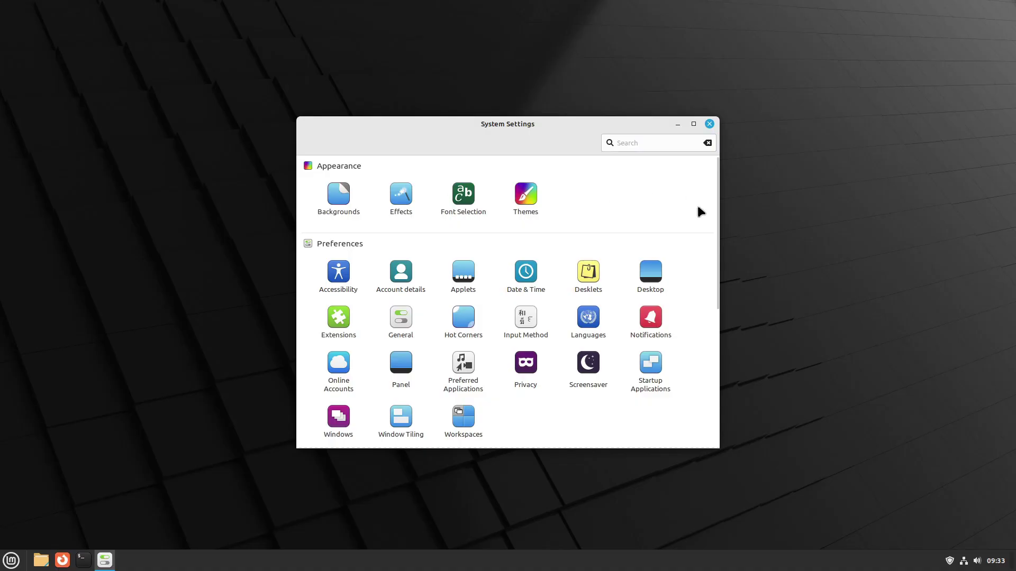
scroll(697, 208, down, 4)
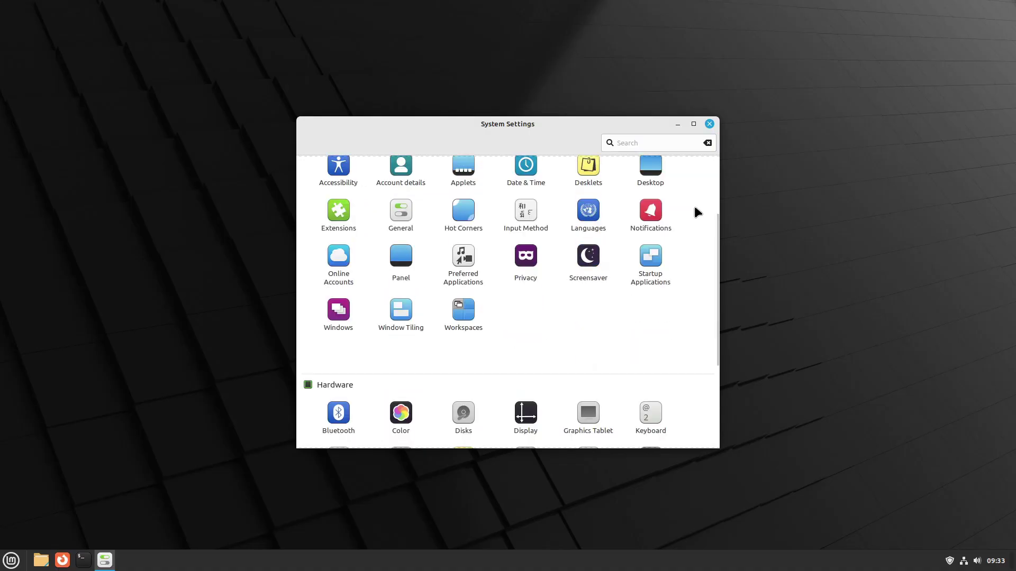
scroll(697, 212, down, 5)
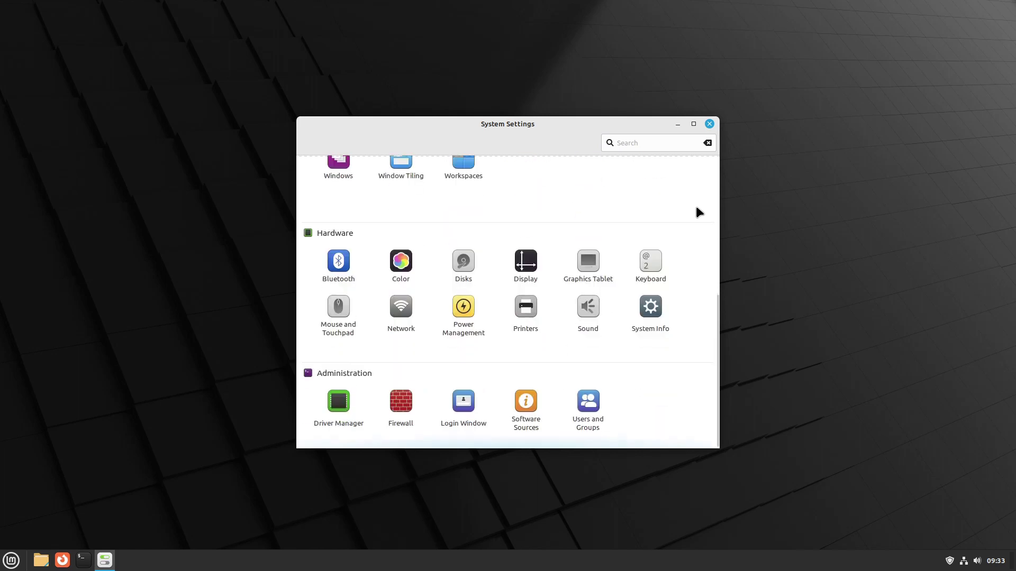
click(710, 125)
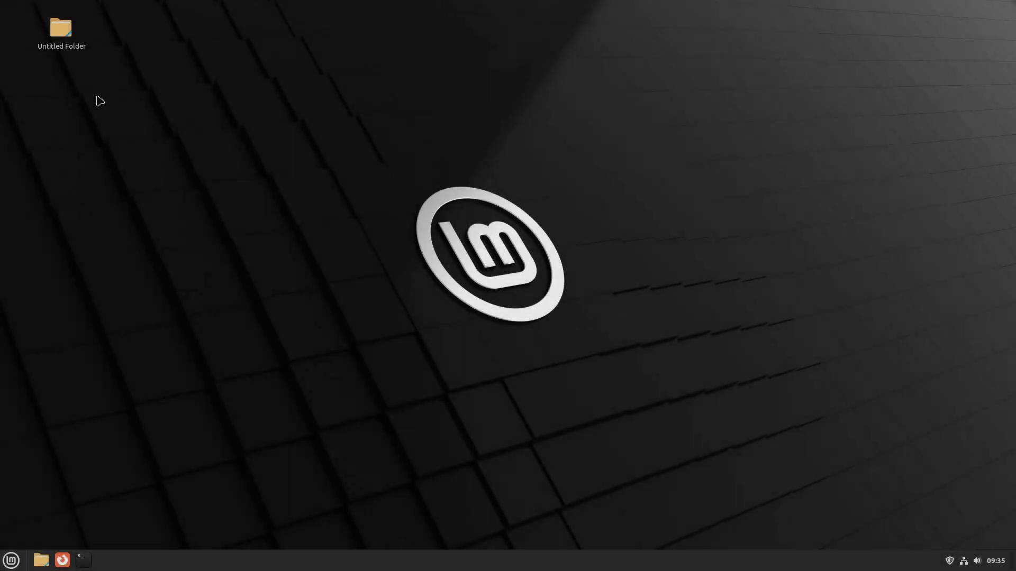
Step: Open Home in the file manager, move it top-left, and toggle the show-desktop corner
click(44, 568)
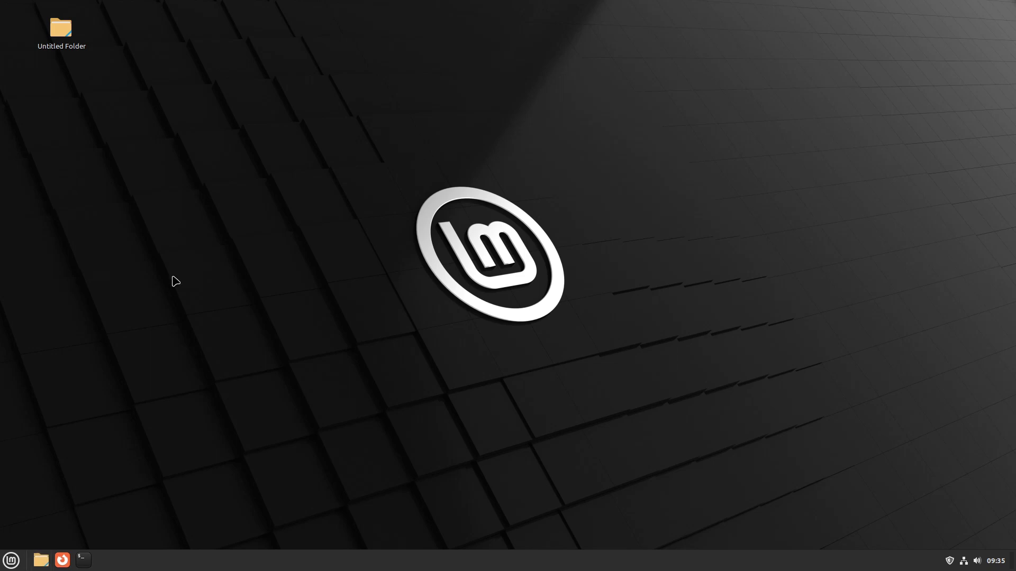
drag(379, 88, 331, 21)
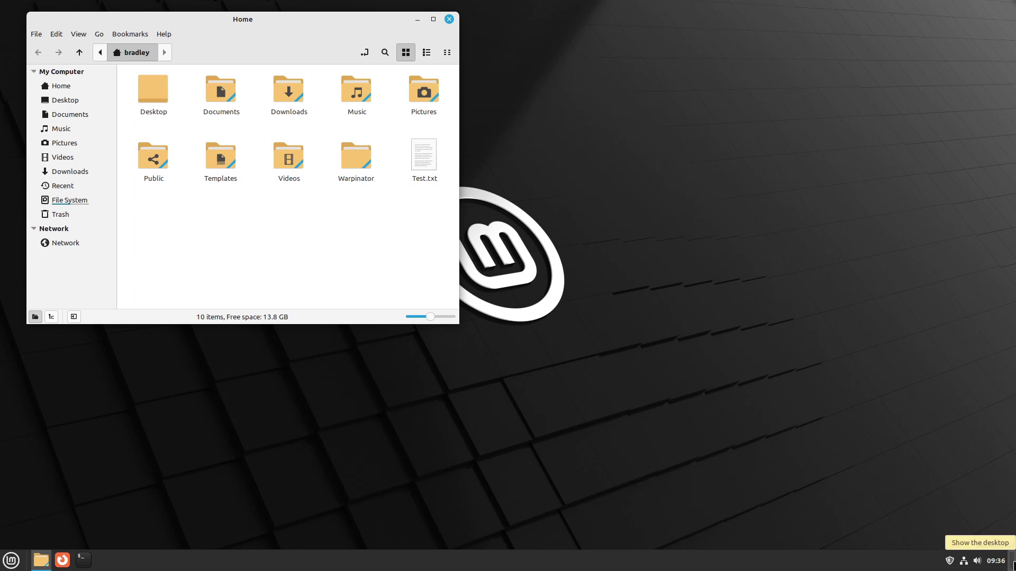
click(1013, 565)
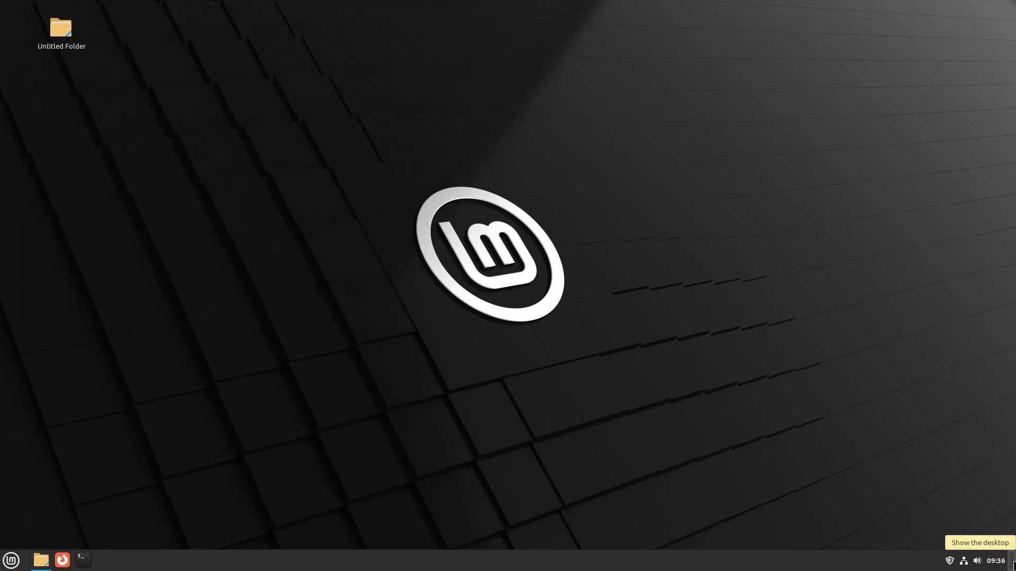
click(1013, 565)
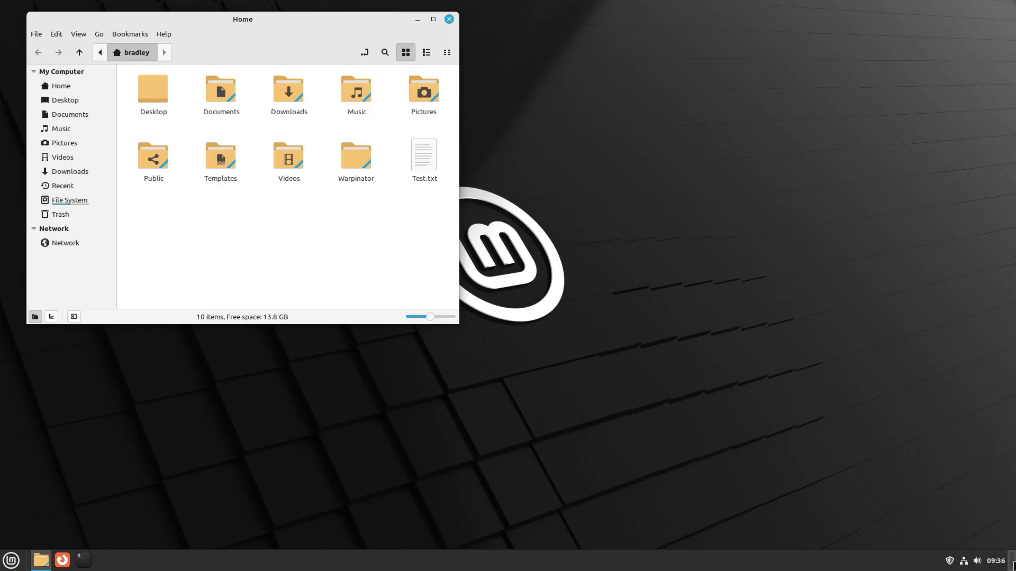
click(1013, 565)
click(1014, 565)
Step: Open the corner bar settings and try Expo as the click action
right_click(1013, 565)
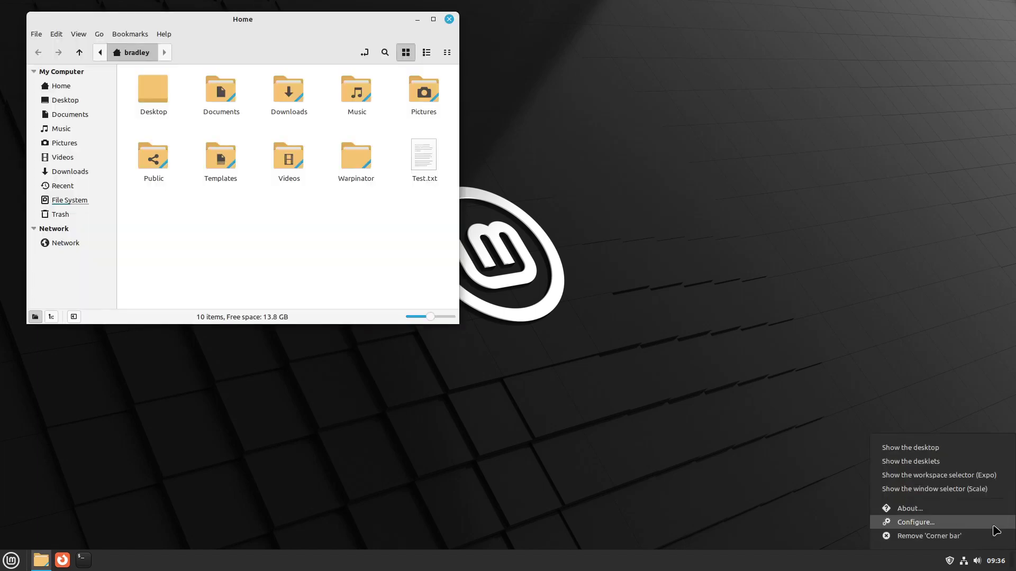
click(992, 525)
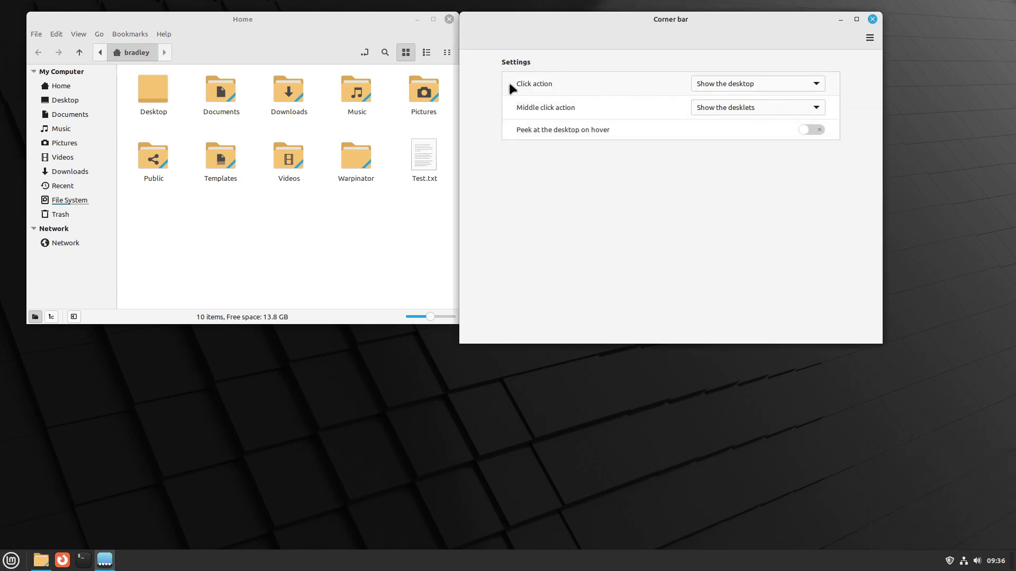
click(789, 84)
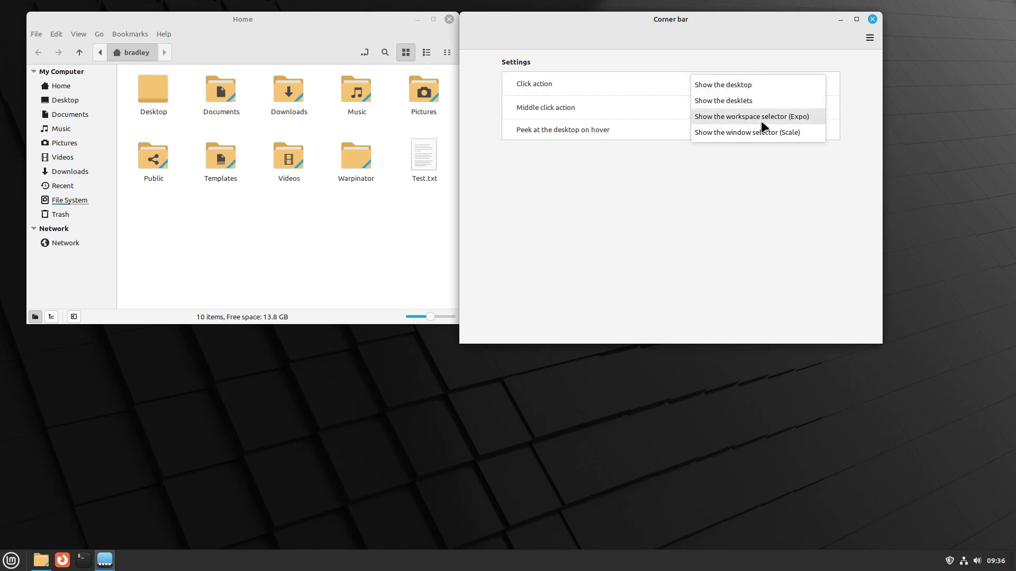
click(735, 118)
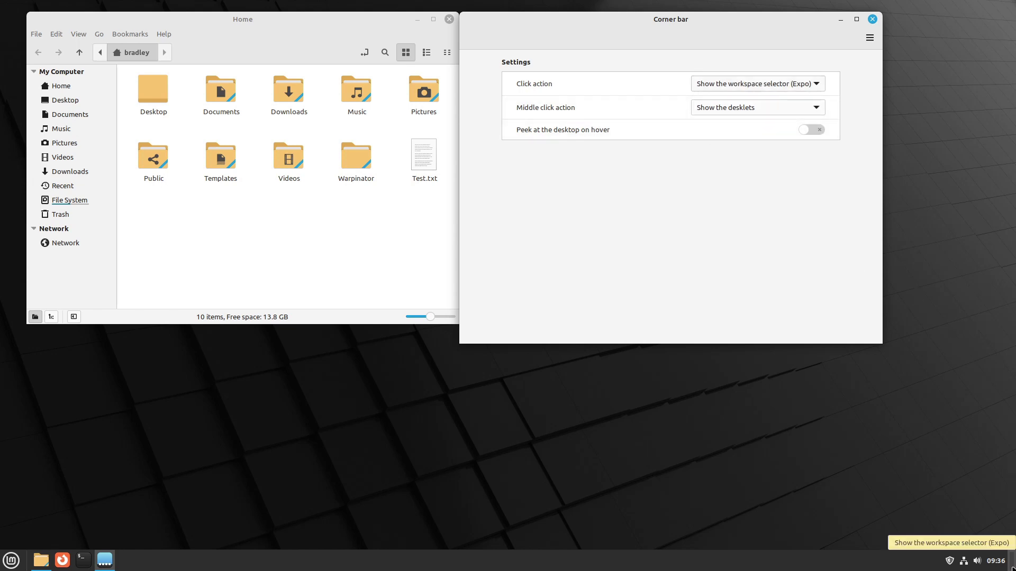
click(1012, 568)
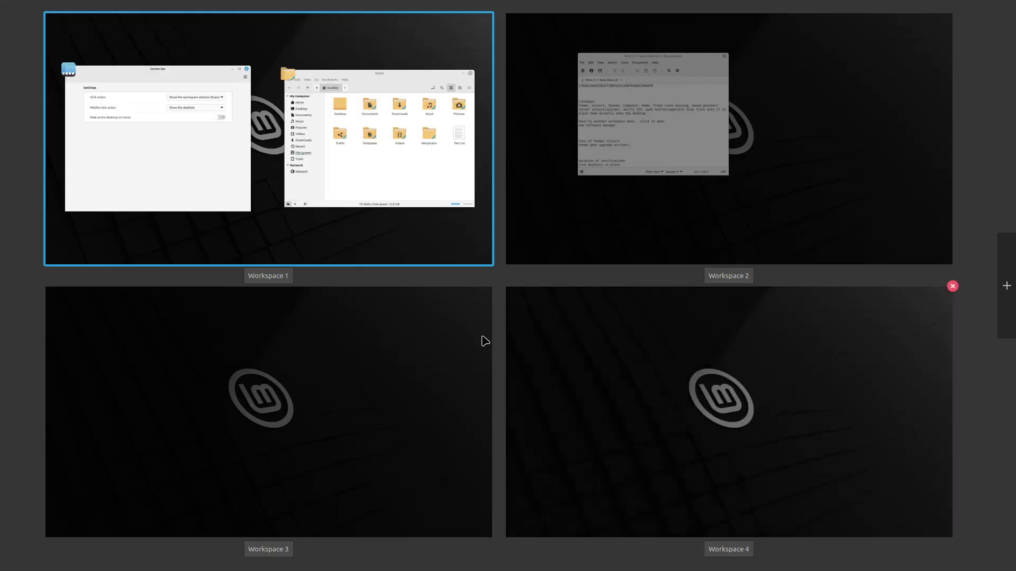
click(390, 238)
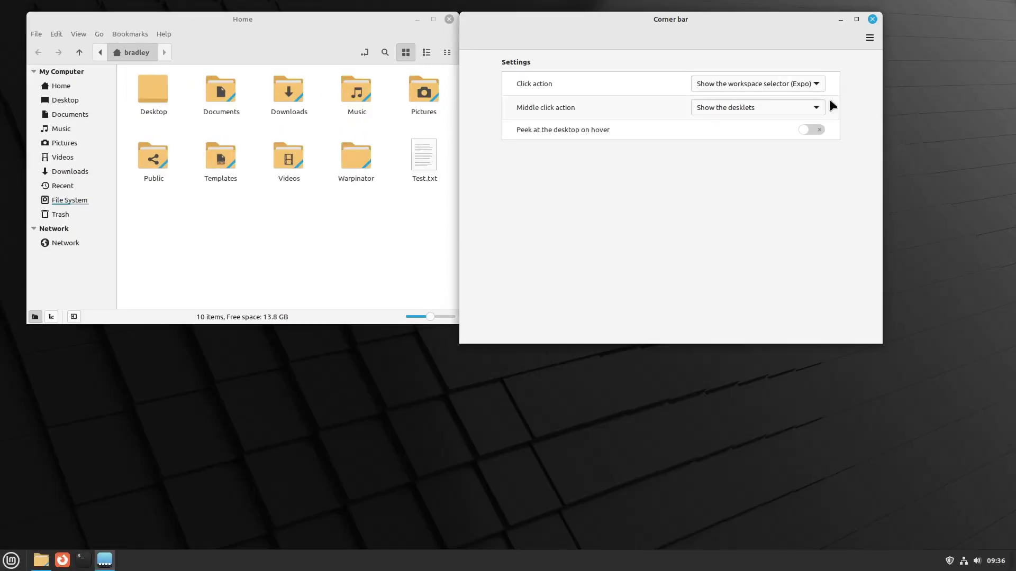
Step: Switch the corner bar click action to the Scale window selector and test it
click(815, 83)
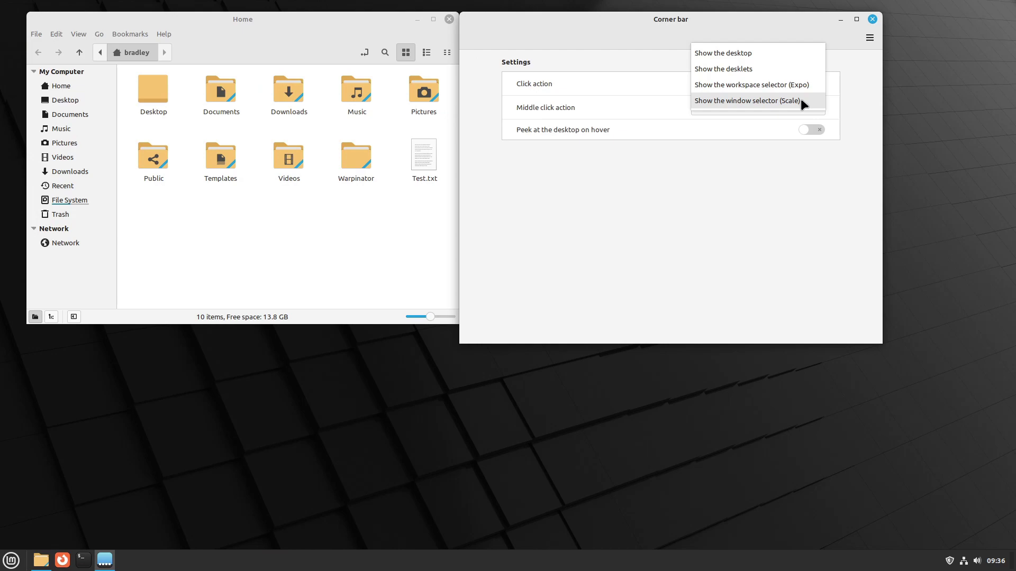
click(801, 102)
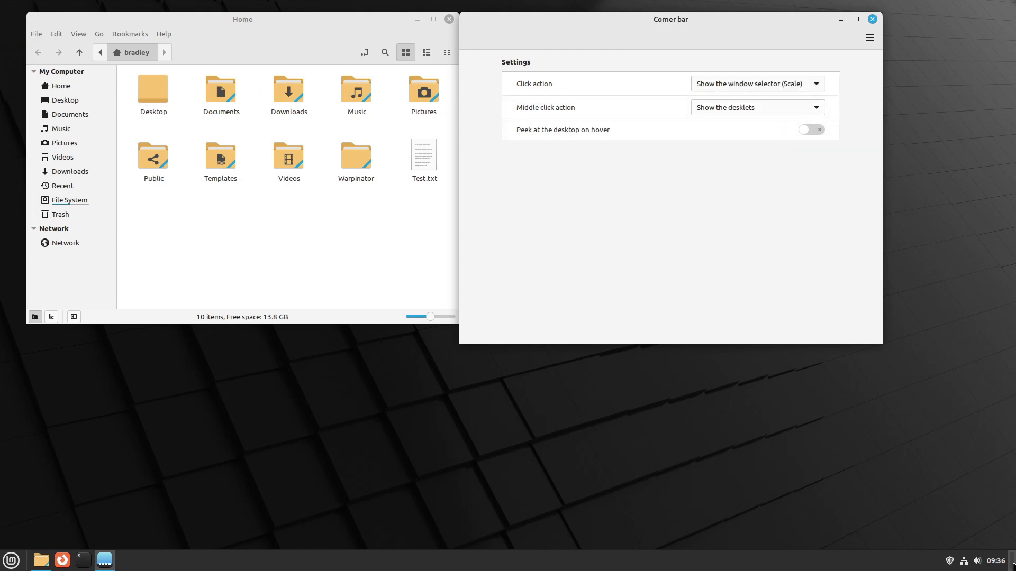
click(1012, 566)
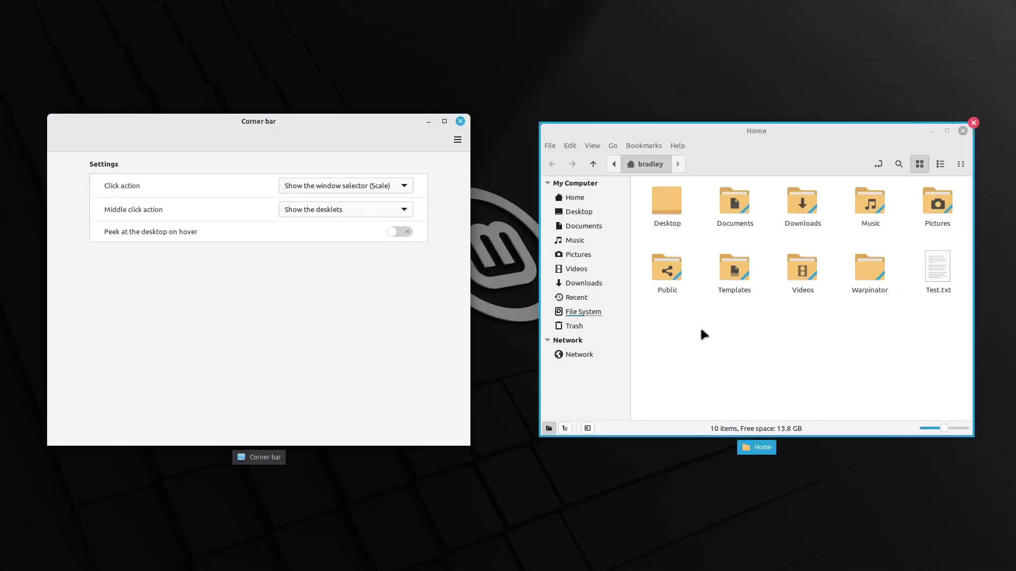
click(340, 307)
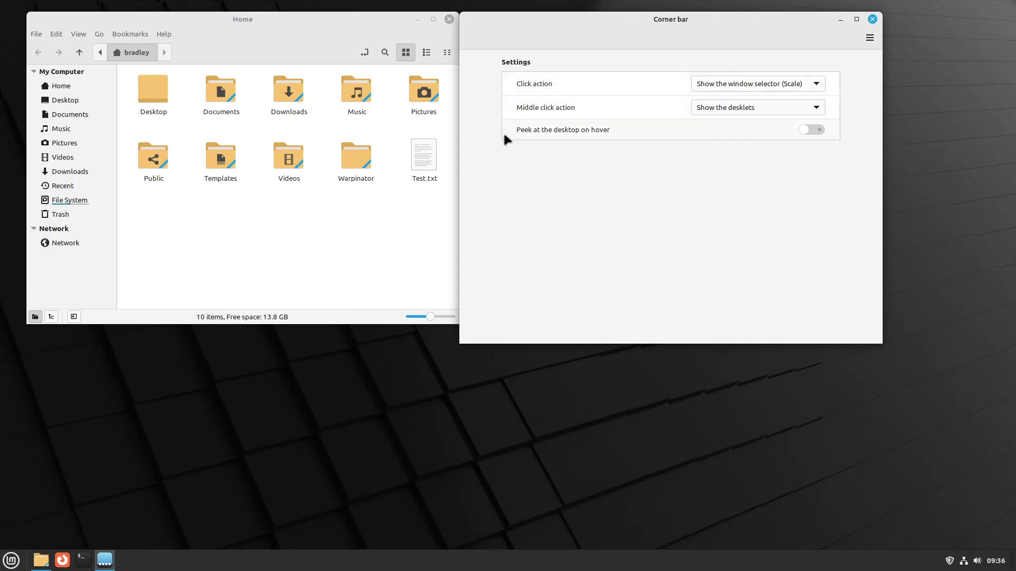
Step: Try peeking at the desktop on hover, turning the blur effect on and back off
click(817, 130)
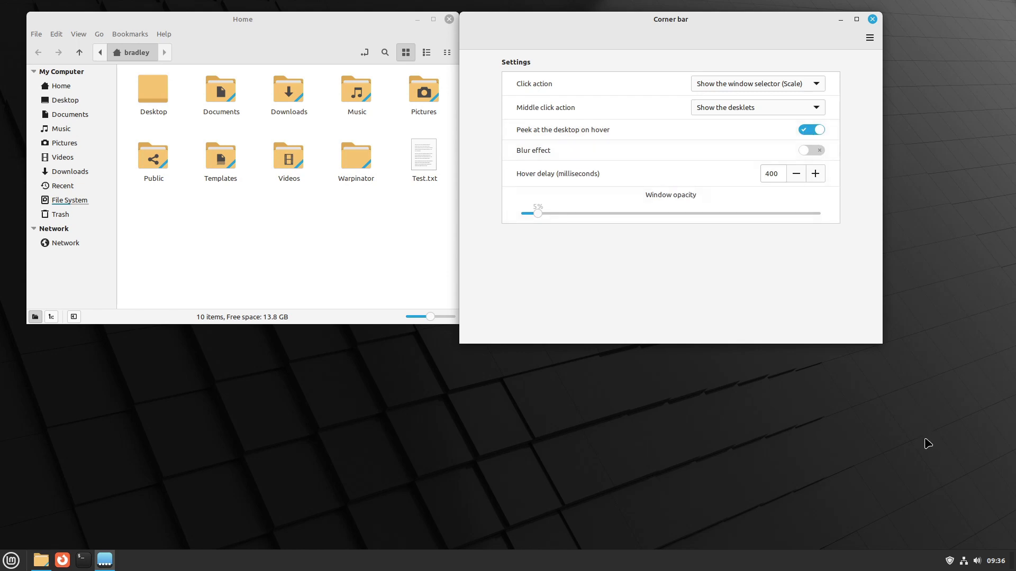
mouse_move(1011, 560)
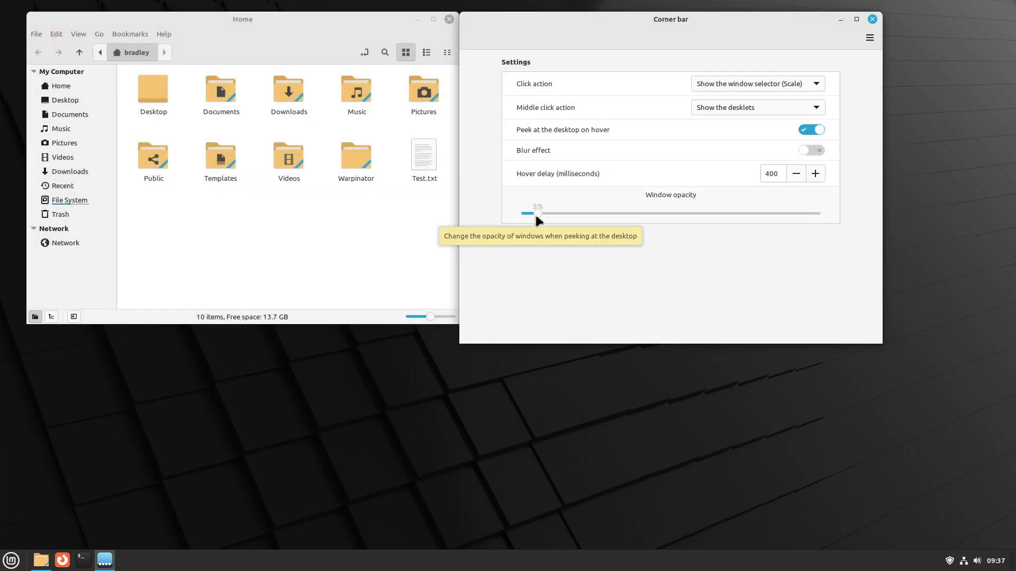
click(818, 149)
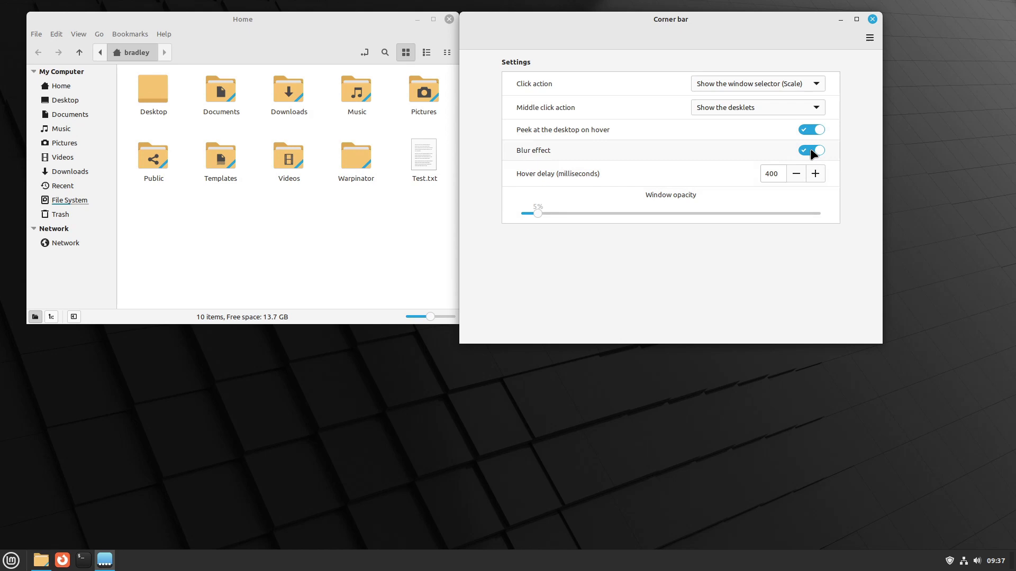
click(804, 152)
mouse_move(1010, 560)
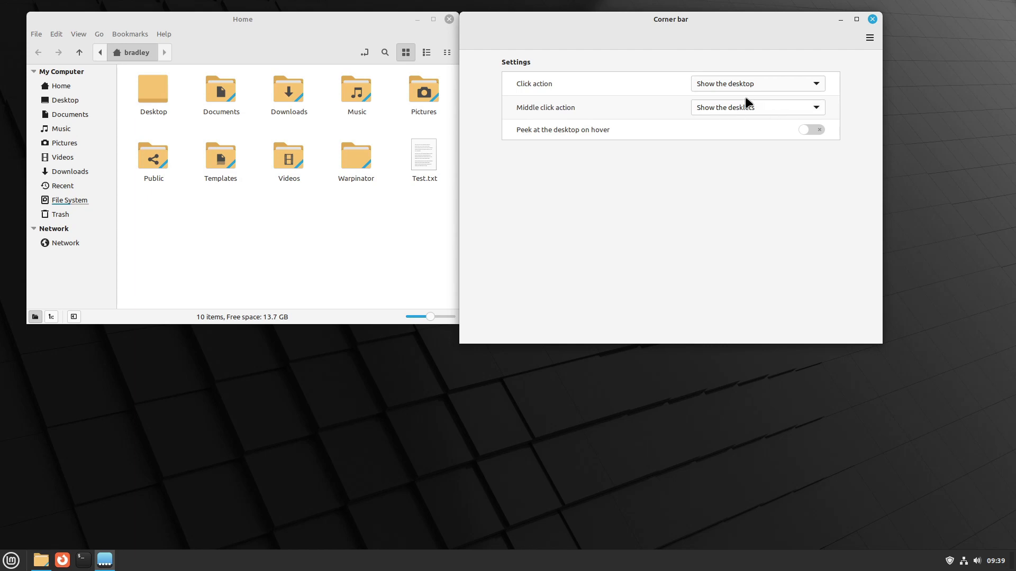
Step: Look over the middle-click action choices without changing them, then close Corner bar settings
click(816, 108)
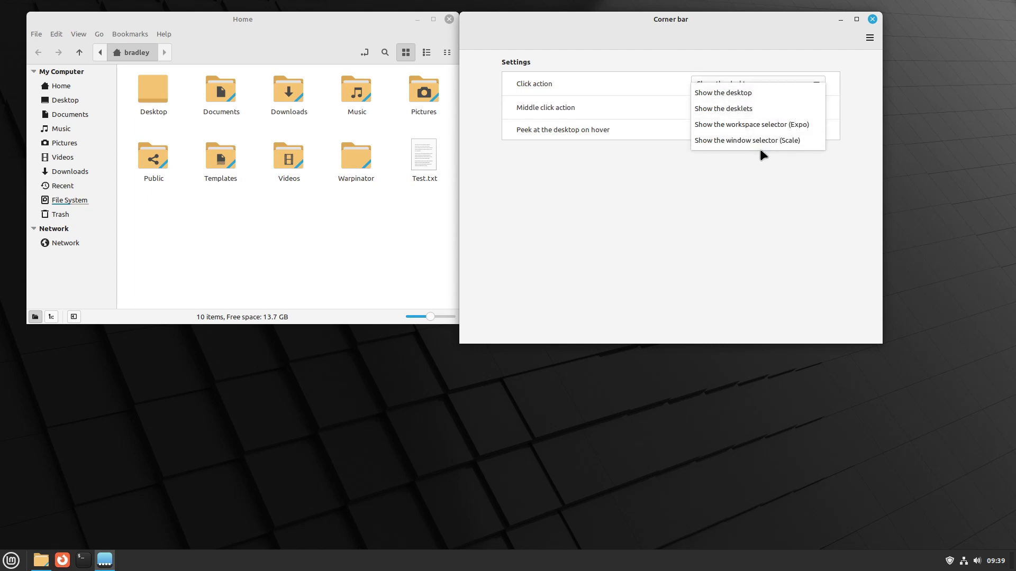
click(637, 114)
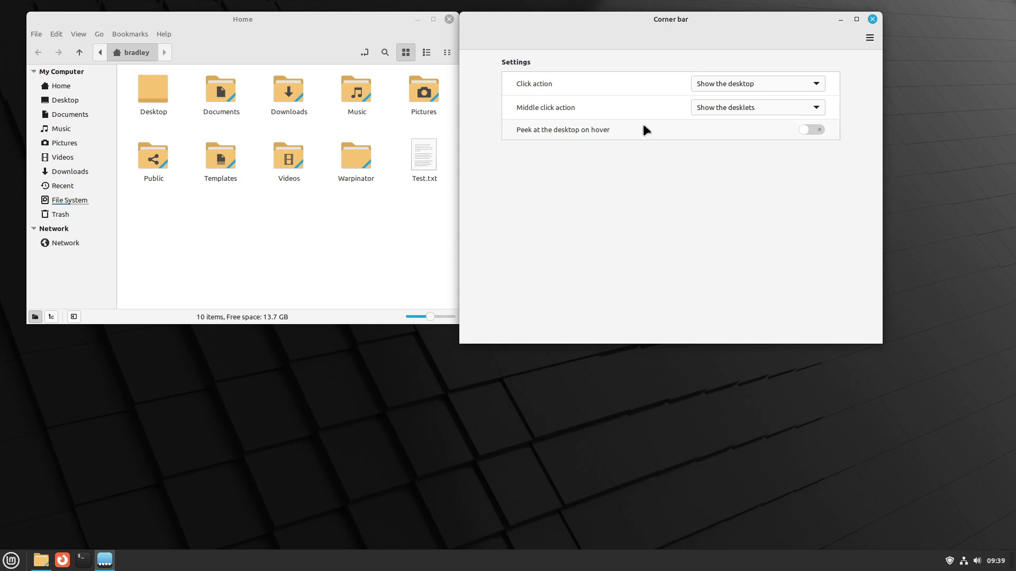
click(873, 22)
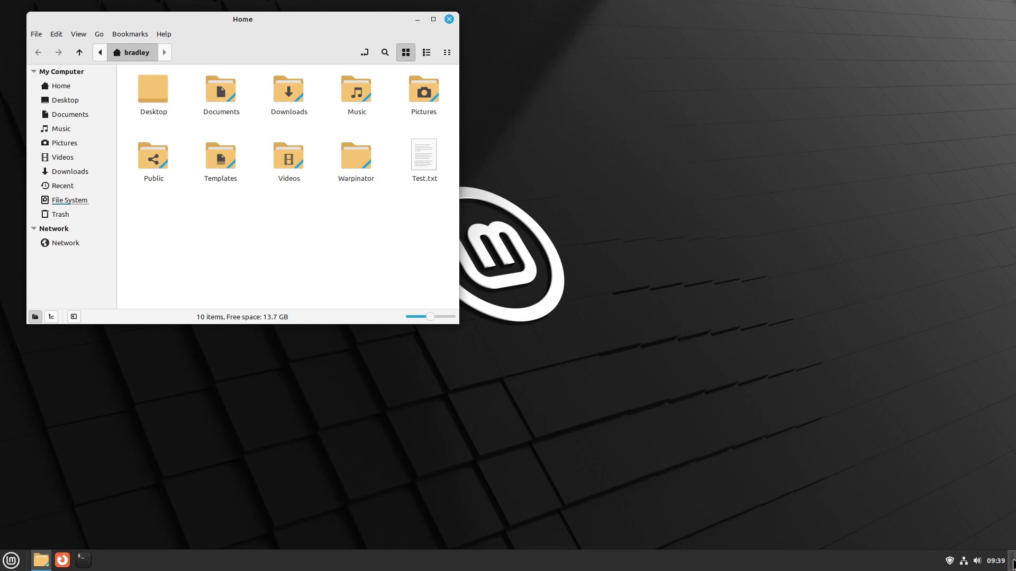
Step: Move the Home window to Workspace 2 from its title-bar menu
right_click(1011, 563)
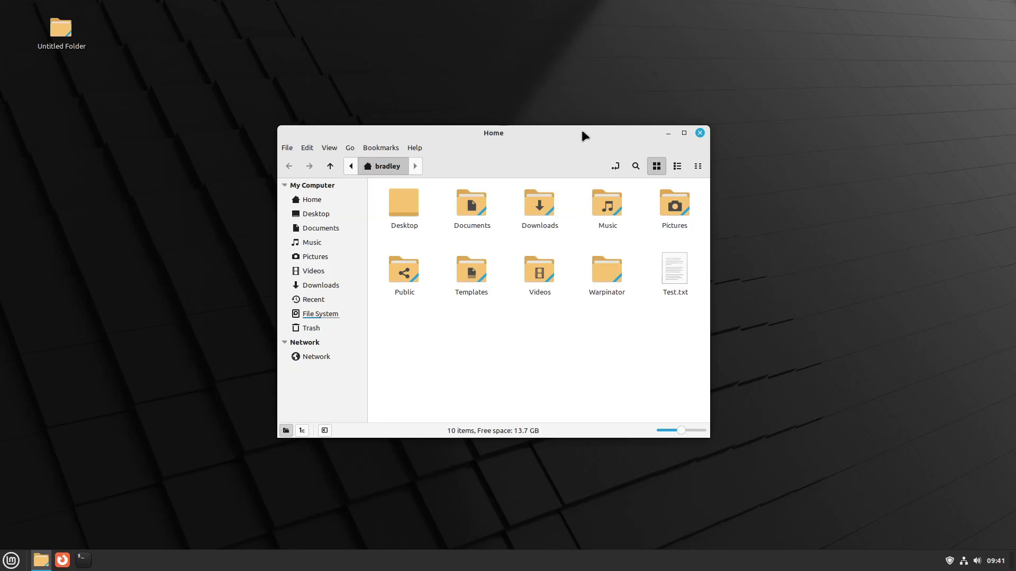
right_click(583, 132)
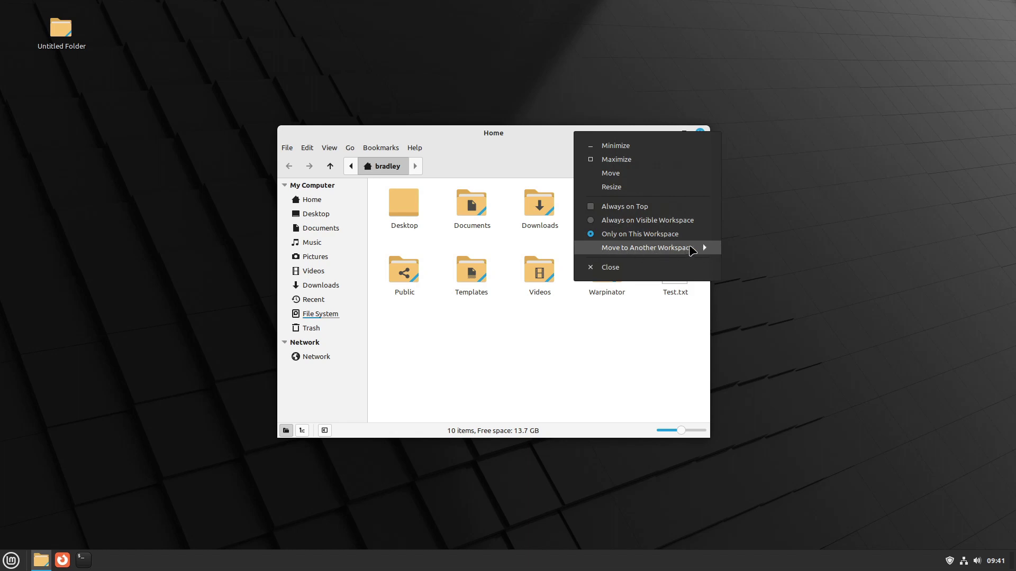
click(691, 249)
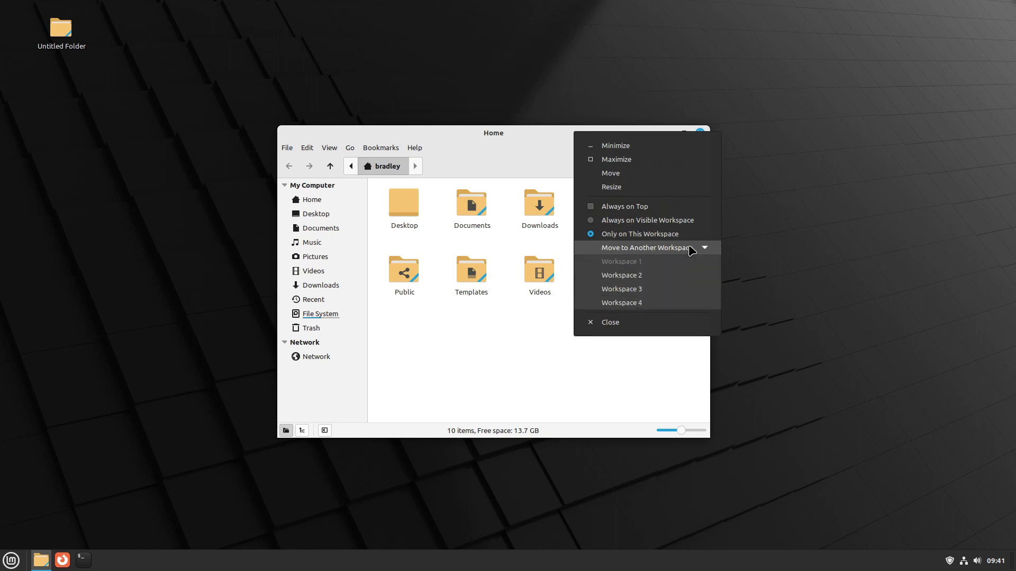
click(691, 250)
click(692, 249)
click(697, 249)
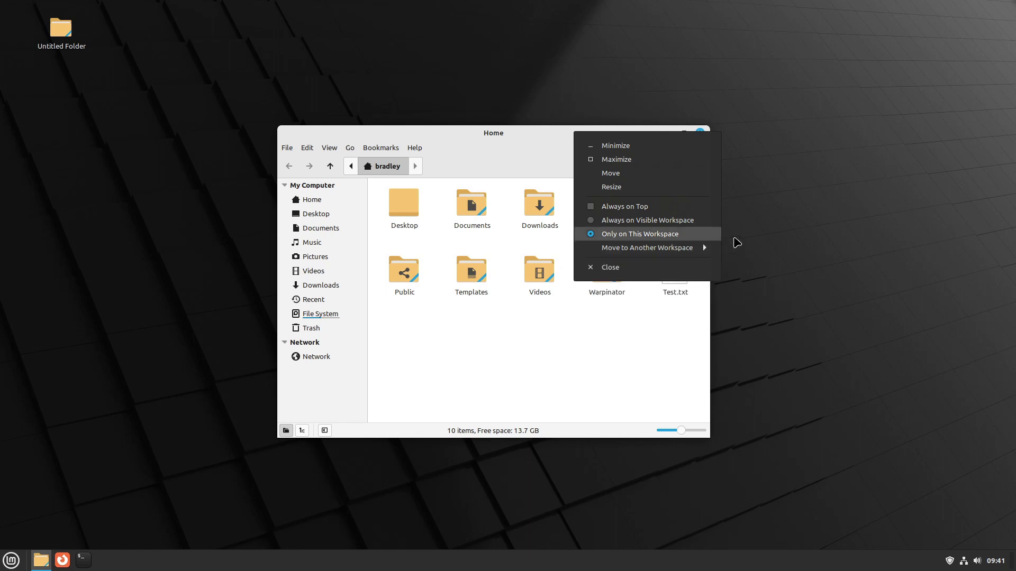
click(661, 250)
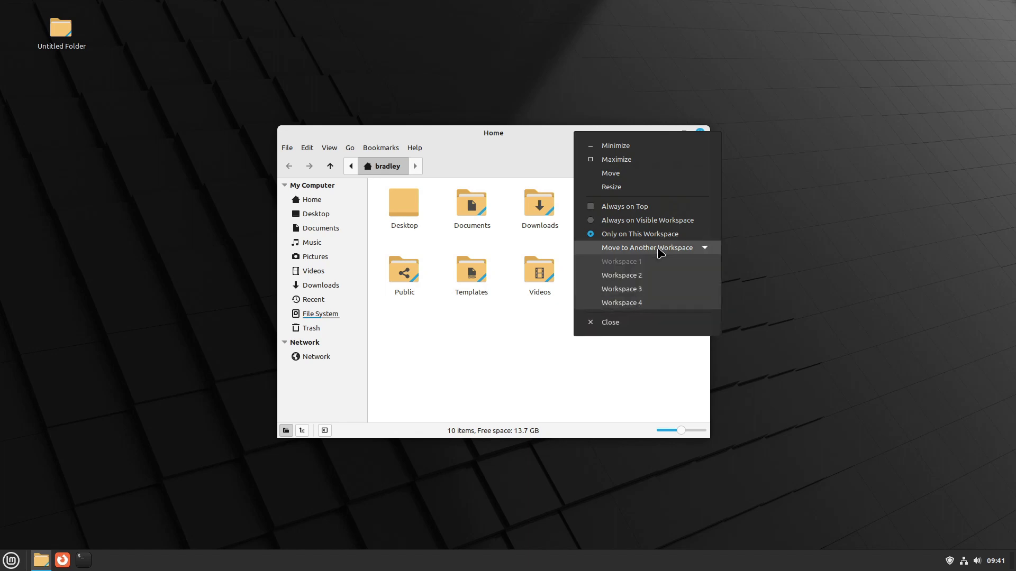
click(647, 280)
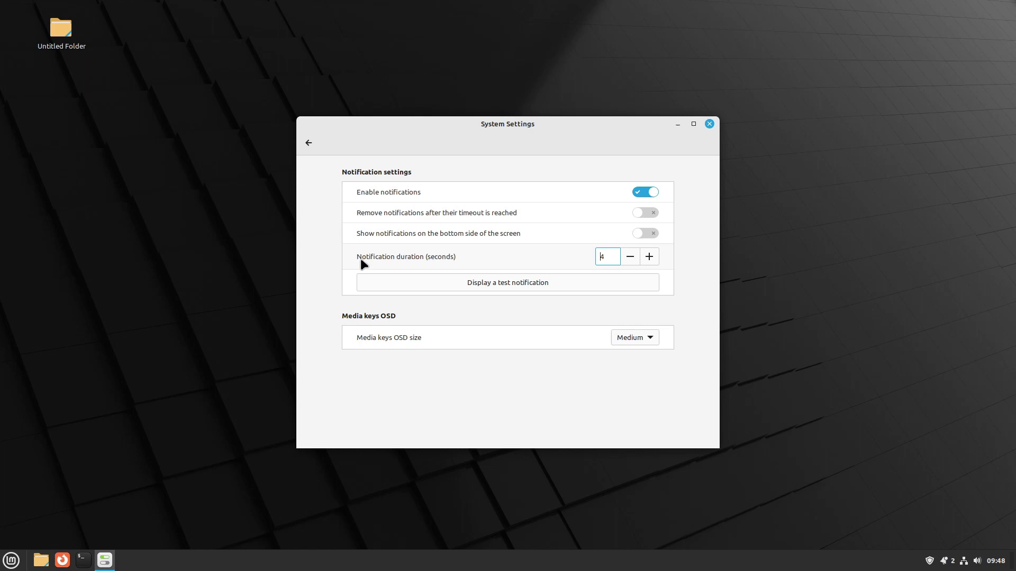
Step: Lengthen the notification duration, preview a test notification, then set the duration back to 4 seconds
click(650, 257)
click(650, 257)
click(631, 286)
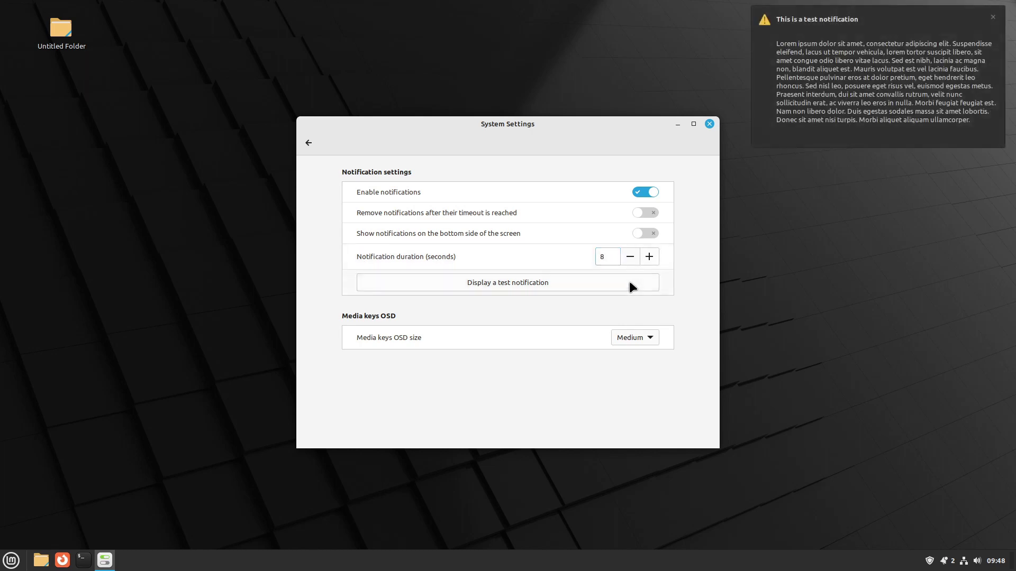
click(630, 257)
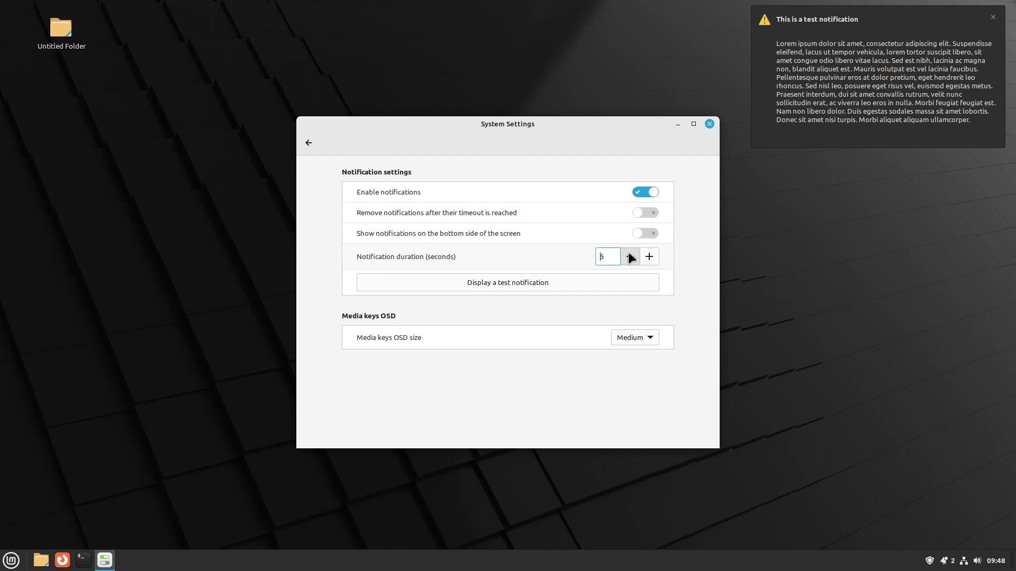
click(630, 258)
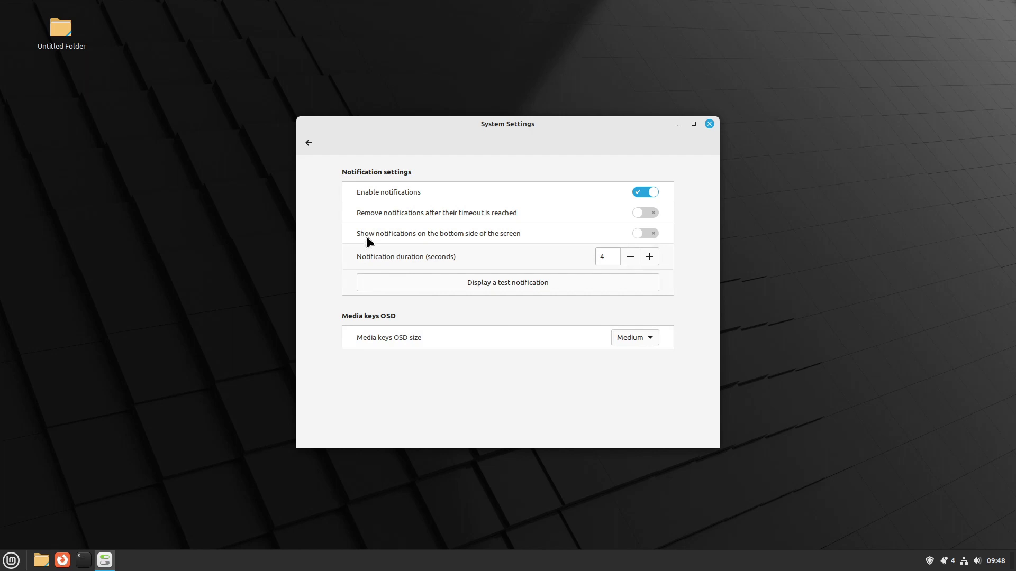
click(309, 145)
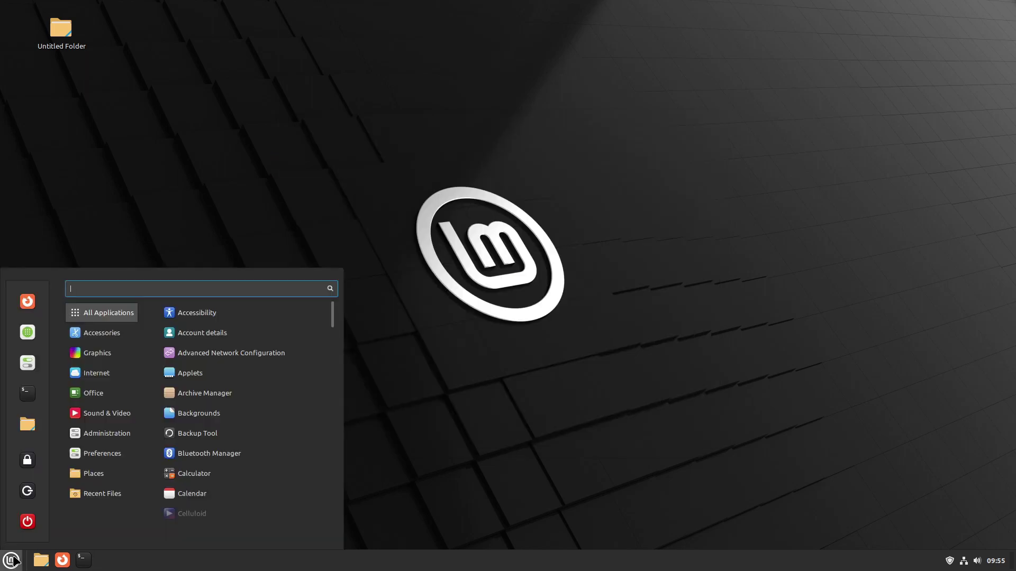
Step: Launch Driver Manager from a 'driver' menu search, see no drivers needed, and close it
text(driver)
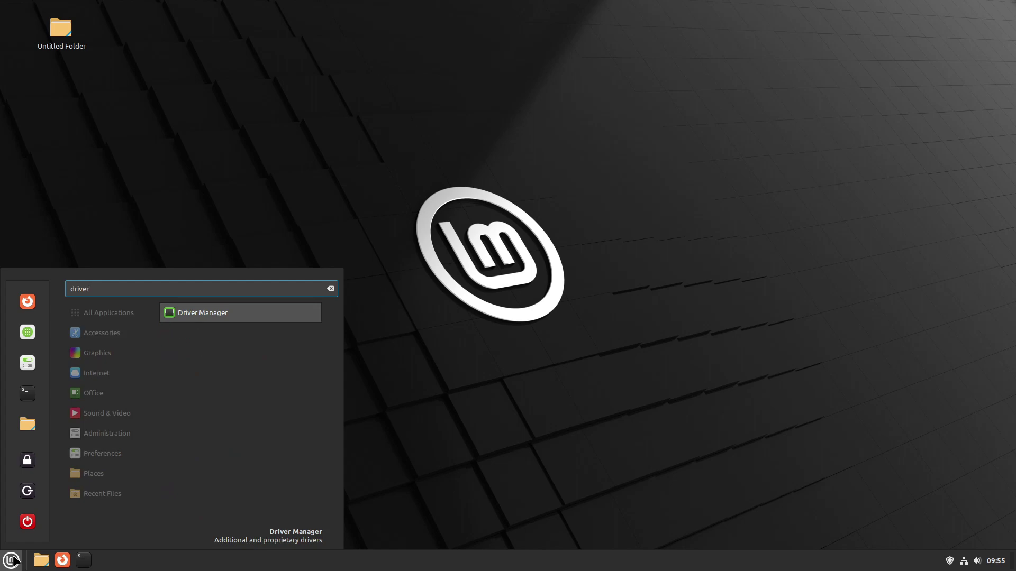
key(Return)
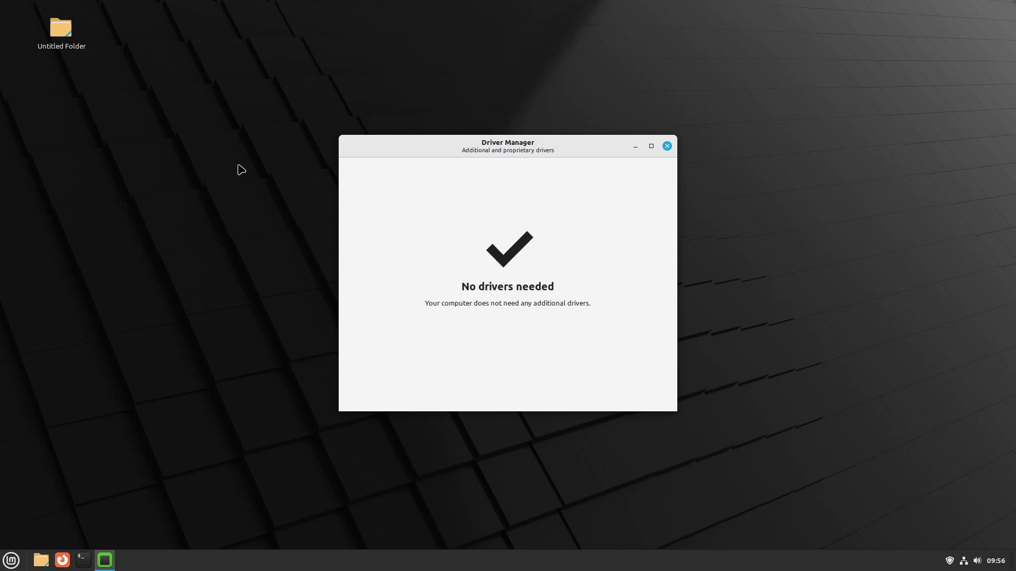
click(667, 146)
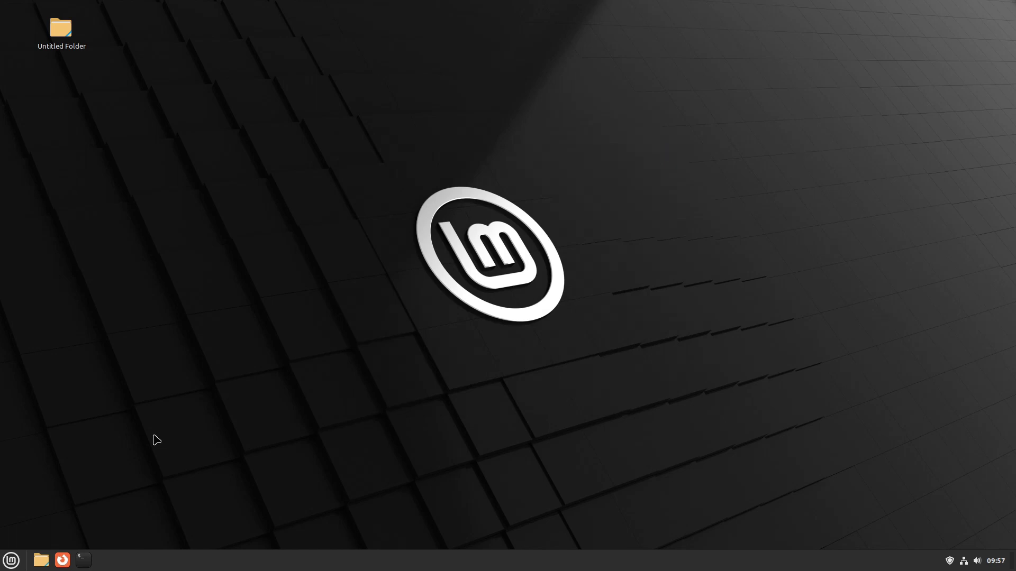
Step: Open the Downloads folder in the file manager and select linuxmint-21.1-cinnamon-64bit-beta.iso
click(43, 563)
drag(384, 93, 791, 79)
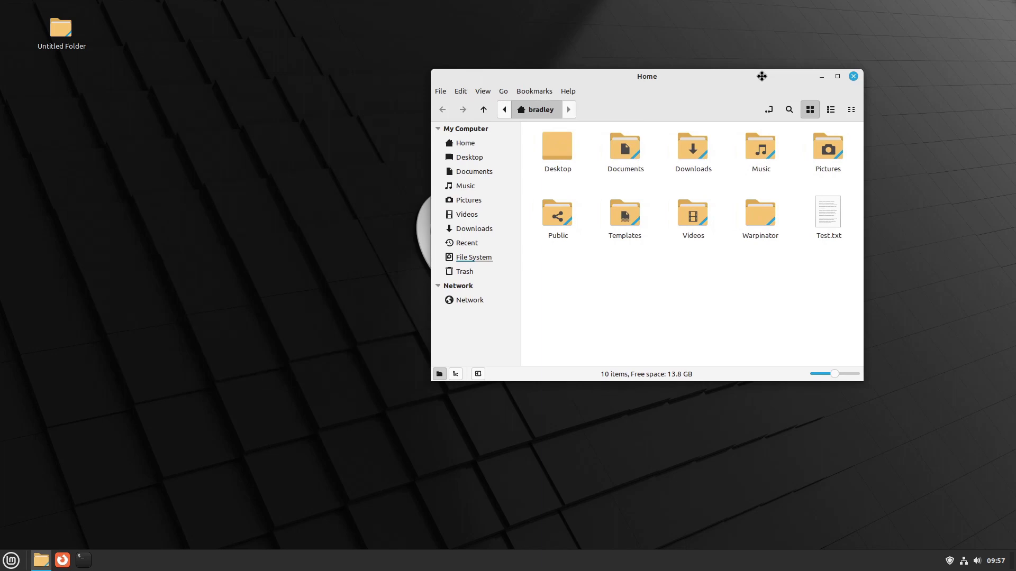
click(538, 226)
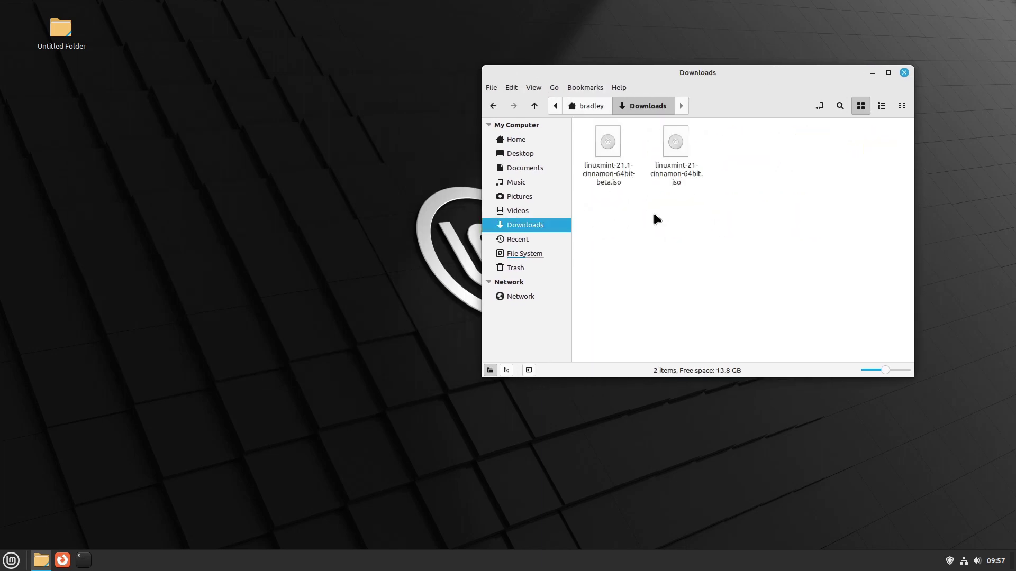
click(614, 185)
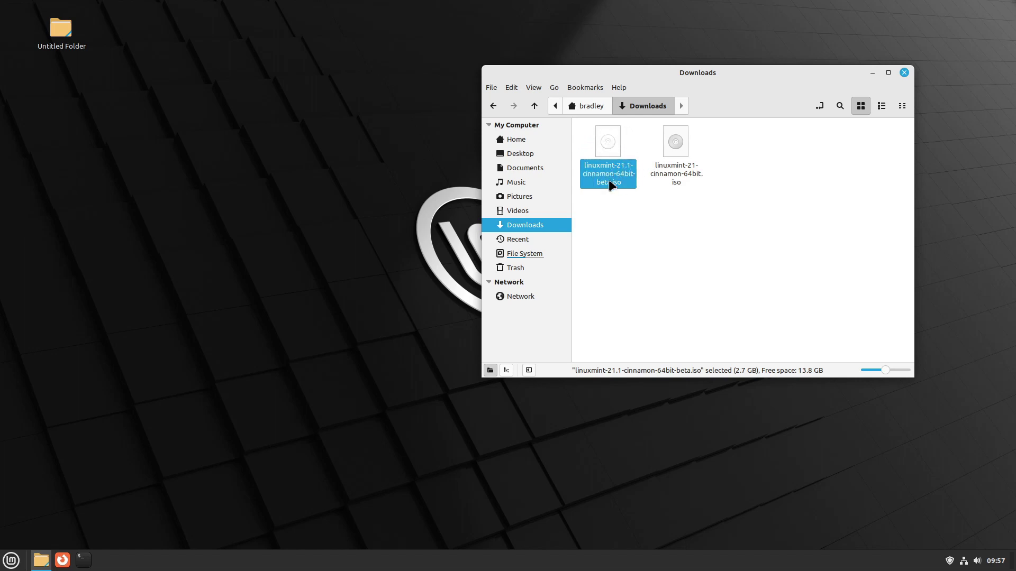
Step: Verify the beta ISO's SHA256 checksum against the online sums file, confirming it is official
right_click(605, 170)
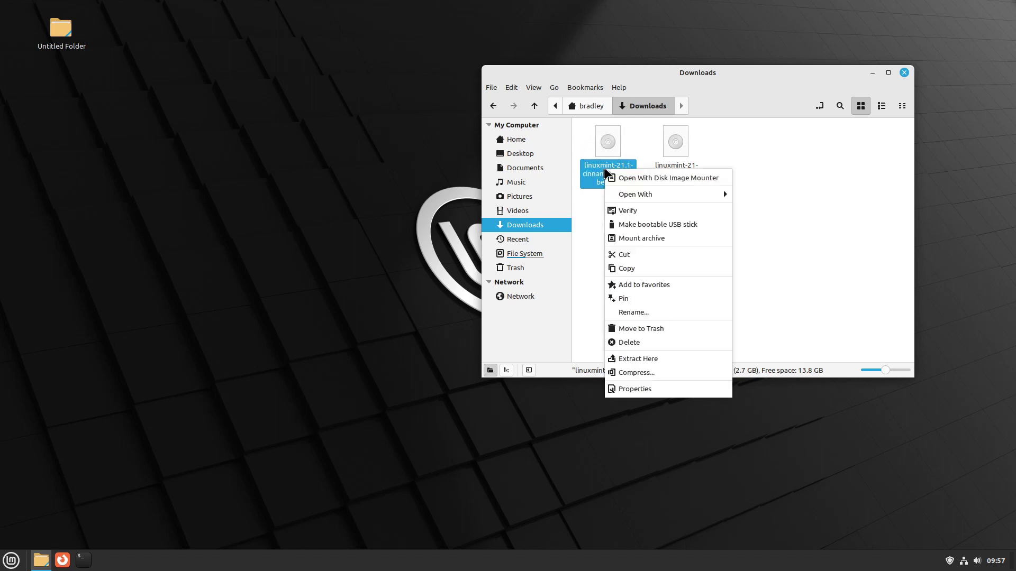
click(627, 210)
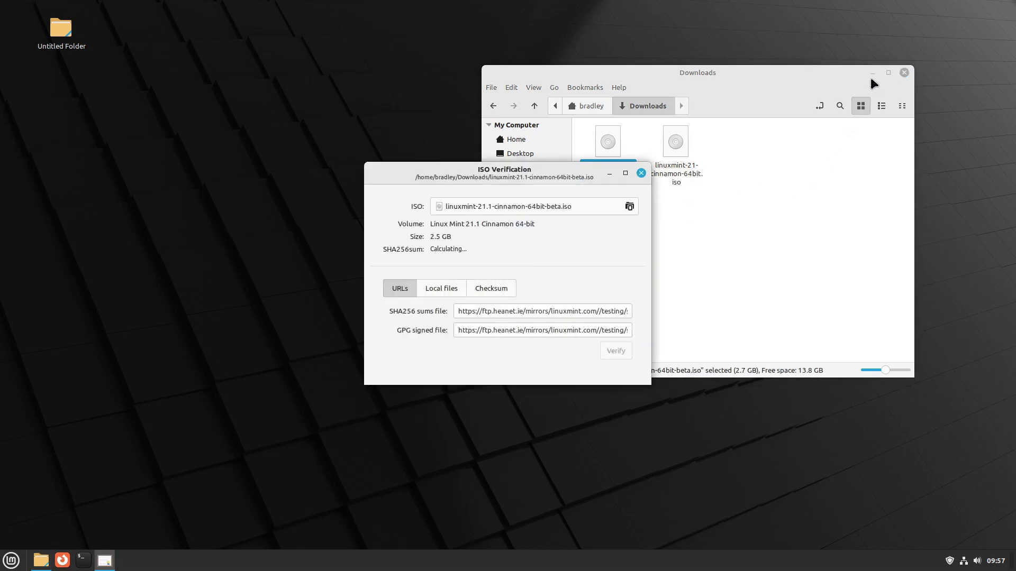
click(872, 73)
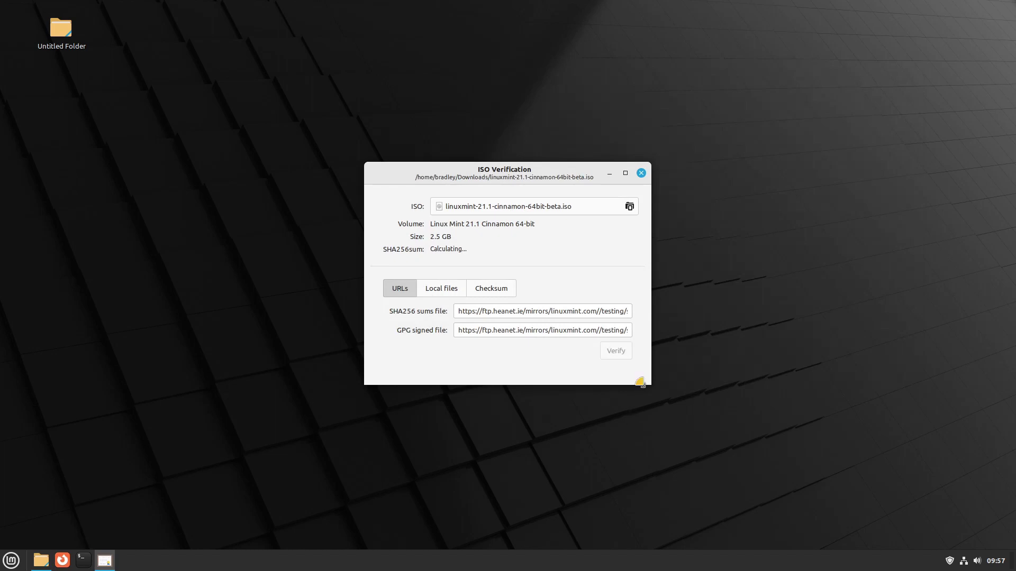
drag(648, 383, 759, 401)
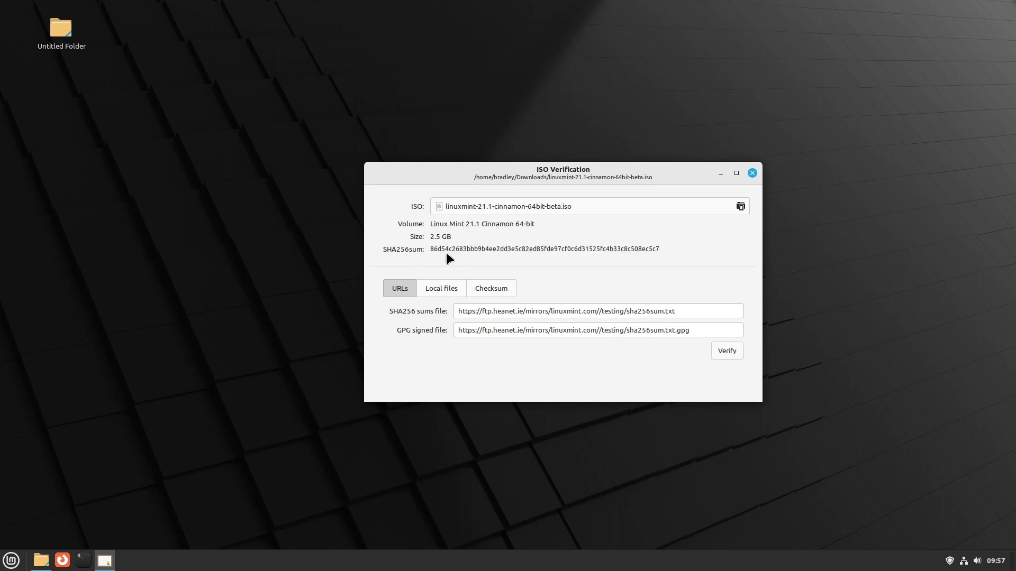
double_click(458, 247)
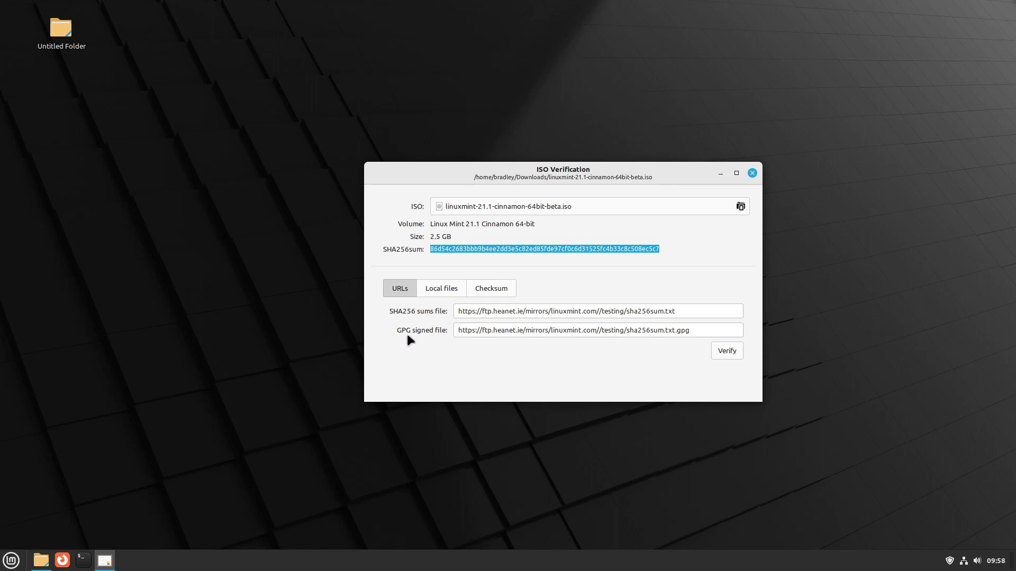
click(724, 352)
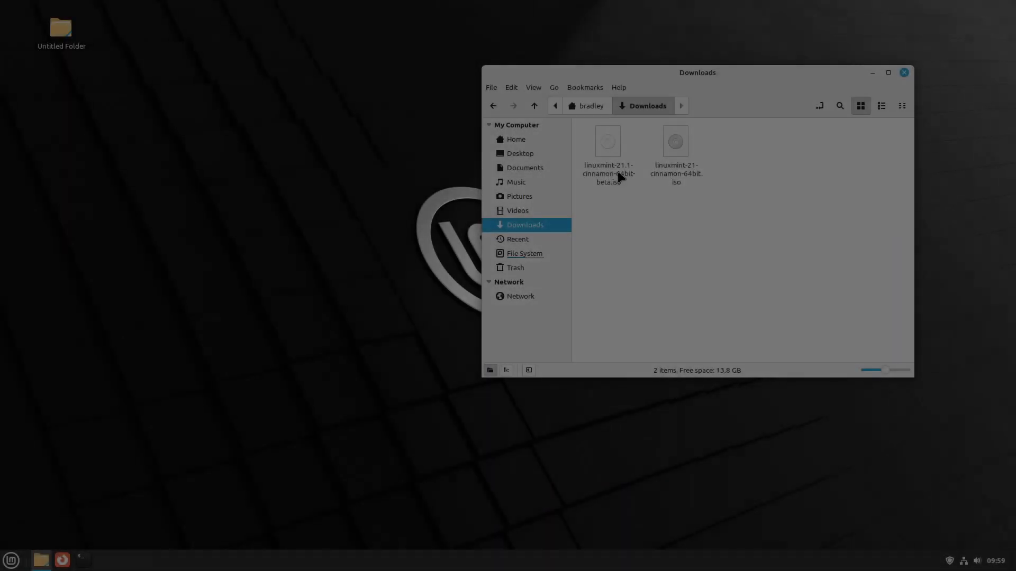
Step: Start ISO verification of the beta ISO again, with the file manager minimized
click(609, 177)
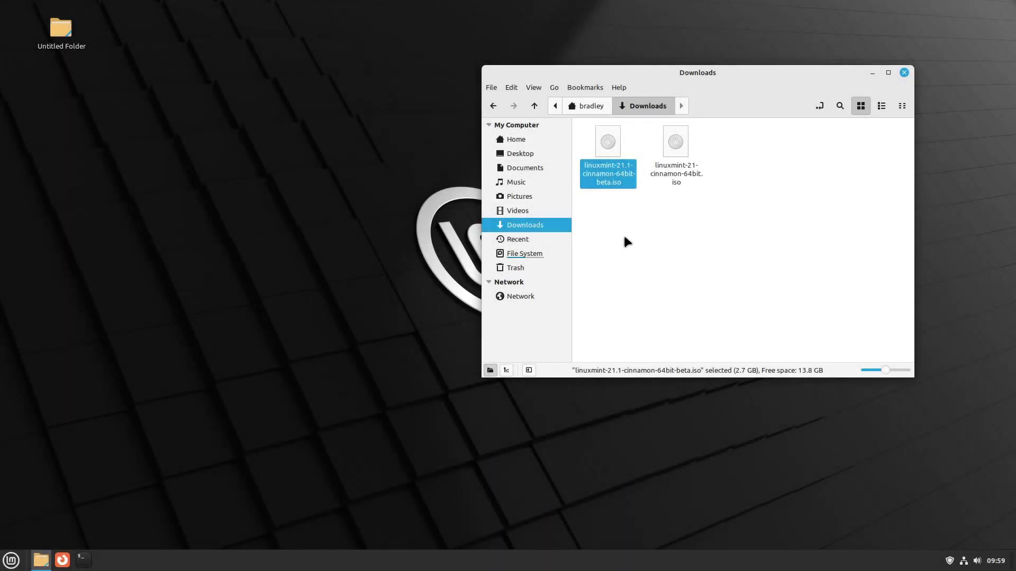
right_click(610, 171)
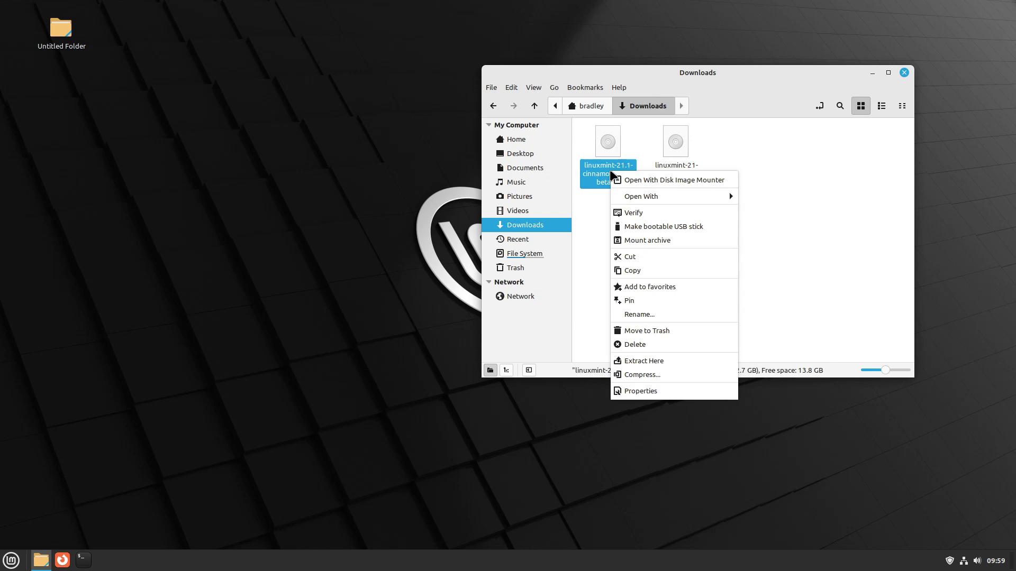
click(648, 212)
click(872, 72)
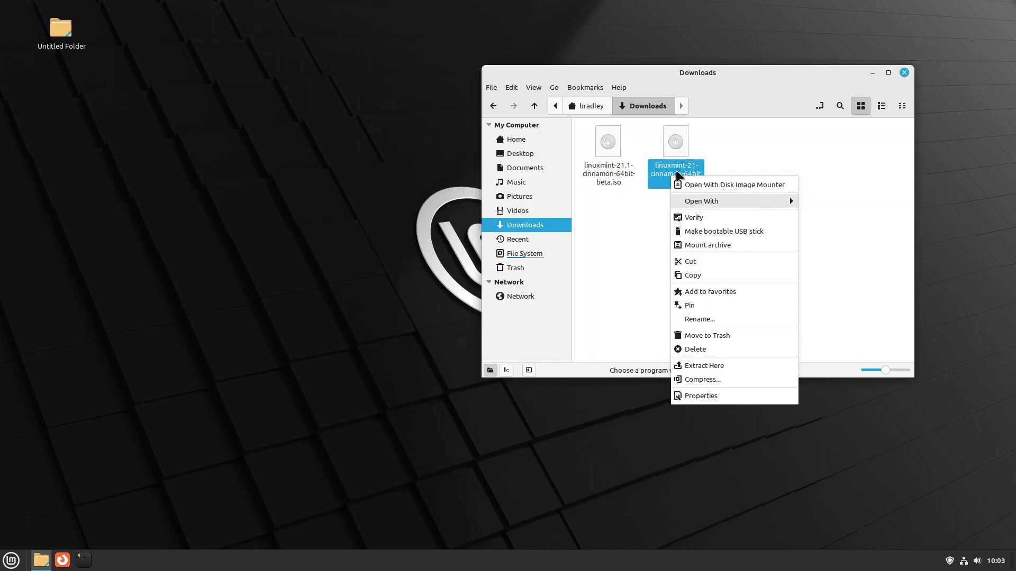
Step: Open the USB Image Writer for linuxmint-21-cinnamon-64bit.iso, then close it
click(777, 233)
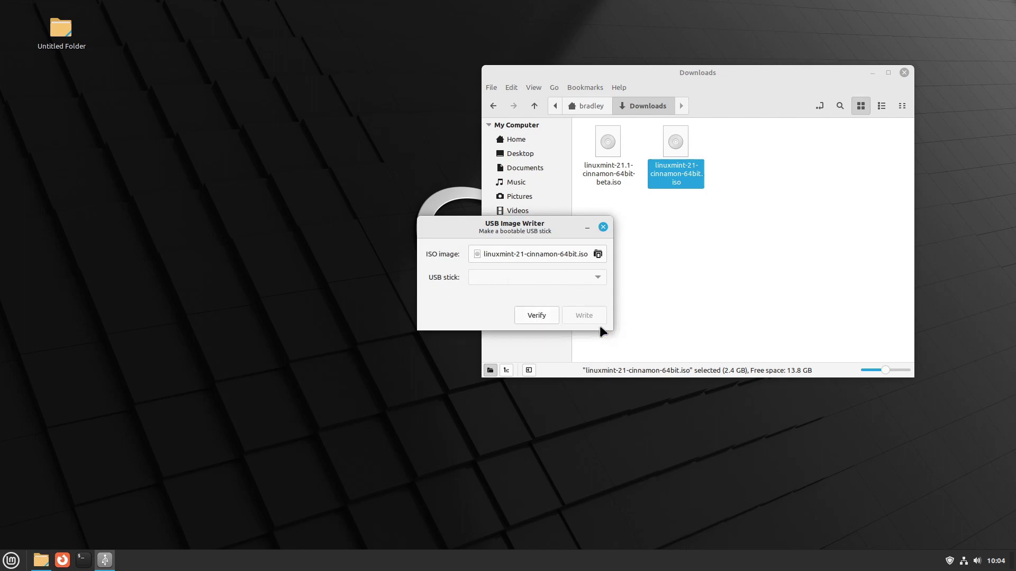
click(603, 227)
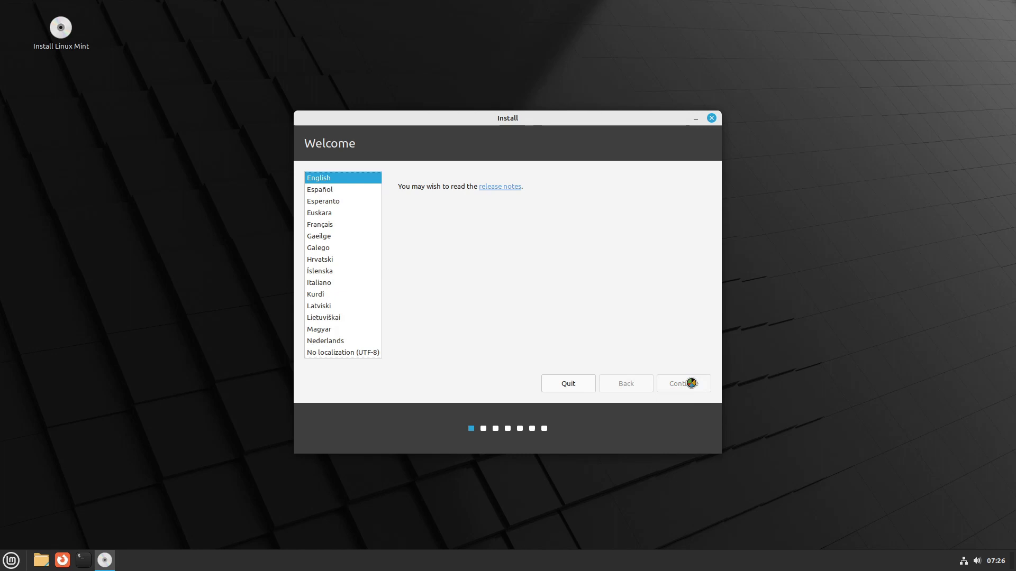
Step: Advance past the welcome, keyboard and codecs pages, erase the disk, and confirm the changes
click(688, 383)
click(688, 383)
click(681, 384)
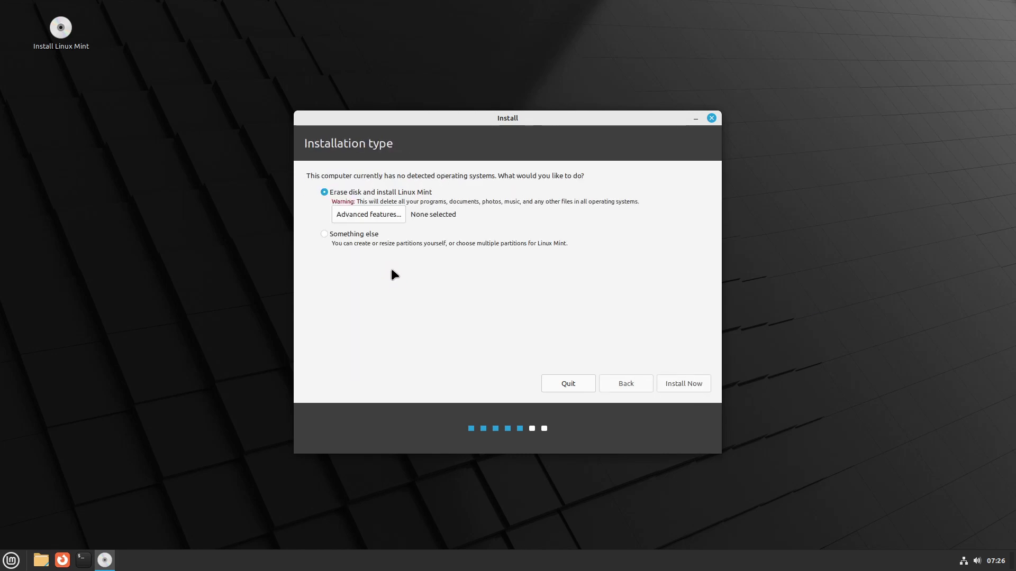
click(693, 384)
click(658, 347)
key(Return)
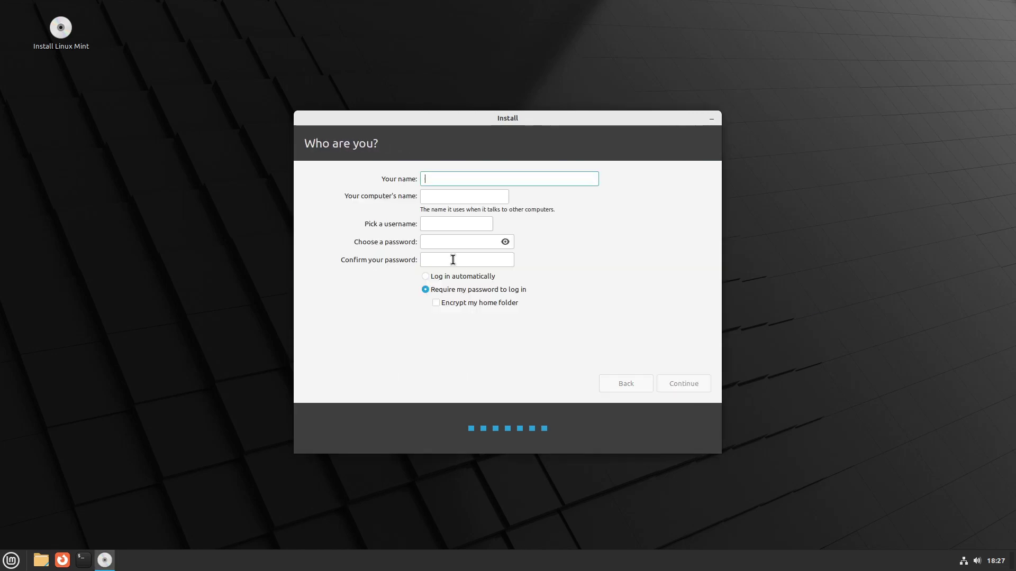
Step: Enter the user's name, computer name and account password, and begin installing
text(Bradley)
key(Tab)
text(cinn21-1be)
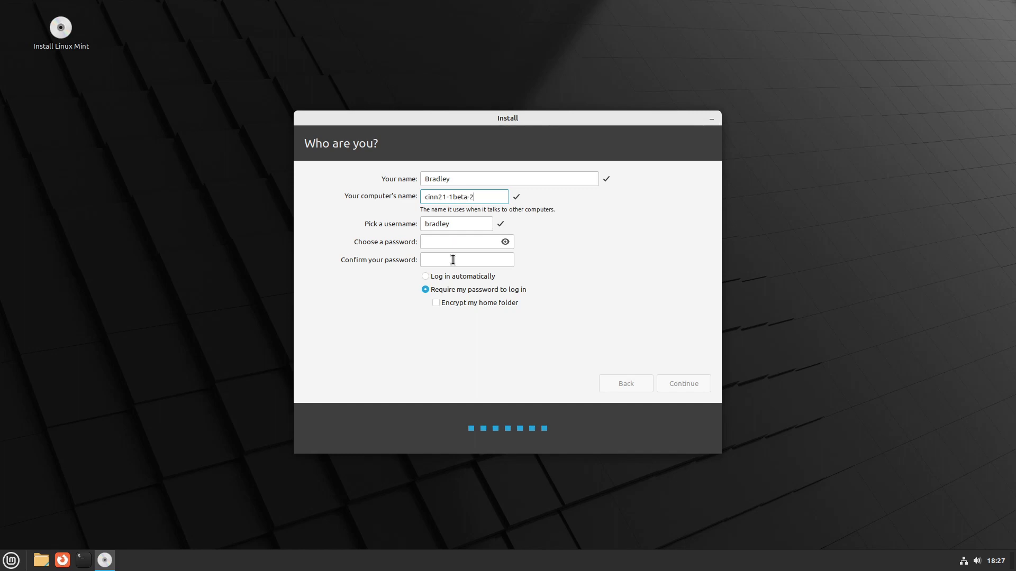
key(Tab)
key(Tab)
text(password)
key(Tab)
text(password)
key(Return)
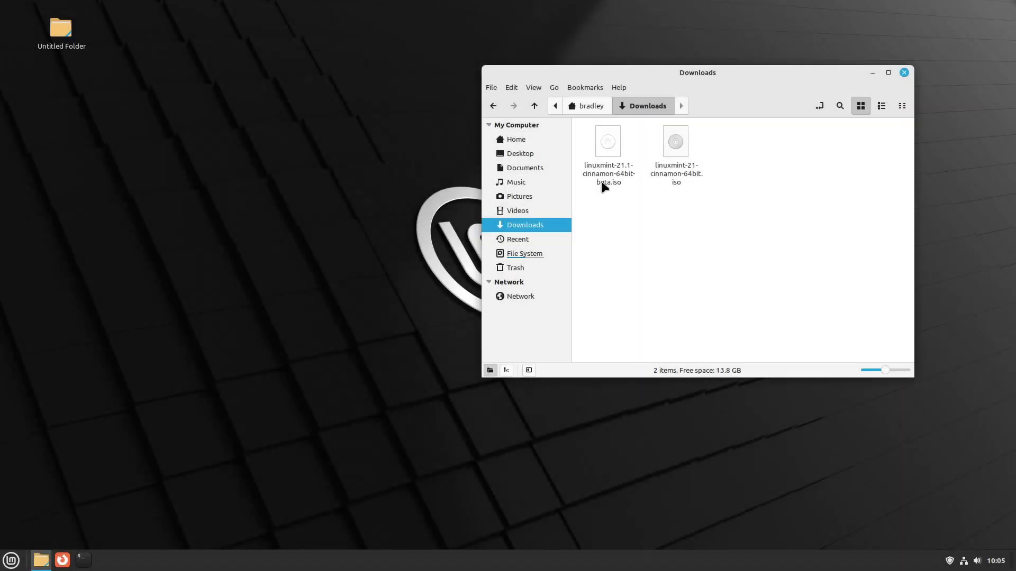
Step: Select the linuxmint-21.1-cinnamon-64bit-beta.iso file in Downloads
click(606, 184)
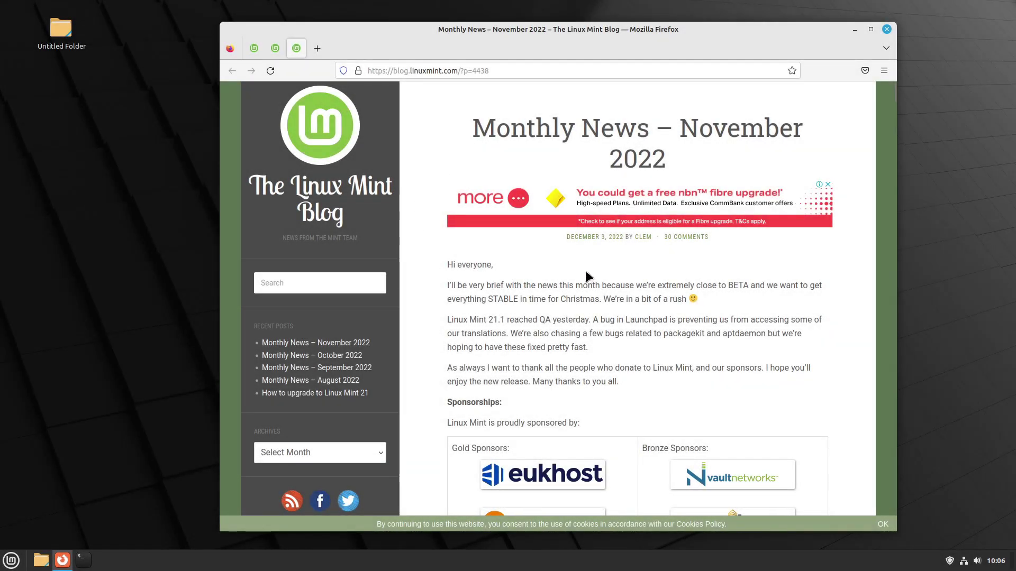
Step: Switch to the October 2022 post, highlighting the Less password prompts and Cinnamon: Corner bar headings
scroll(585, 271, down, 4)
key(ctrl+shift+Tab)
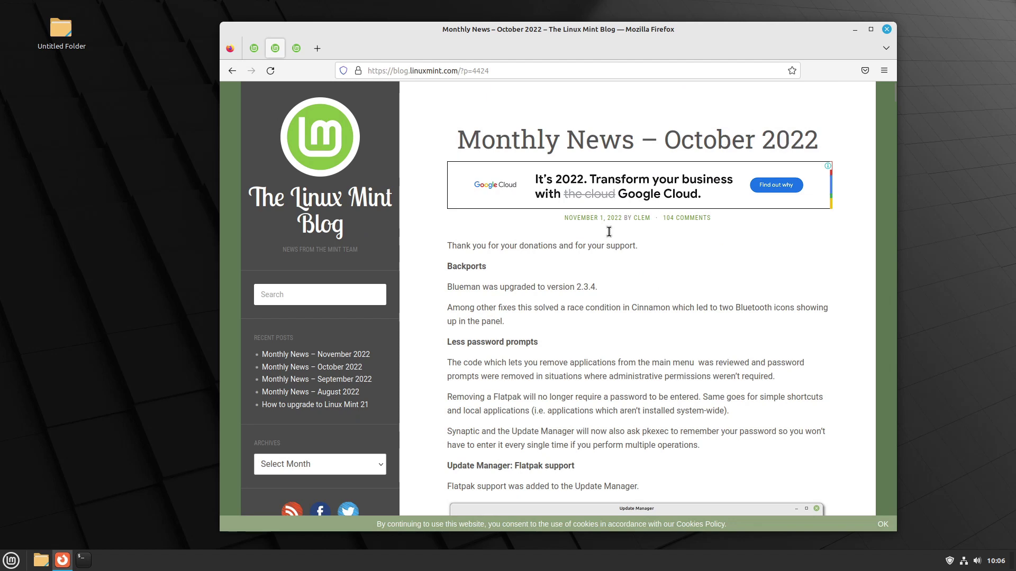
scroll(503, 286, down, 4)
drag(448, 161, 544, 163)
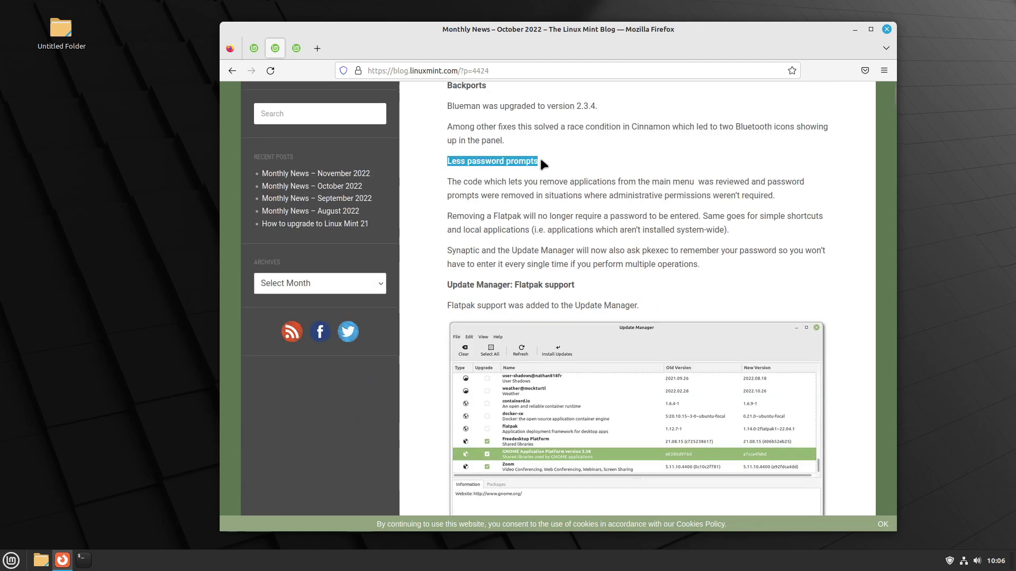
click(555, 167)
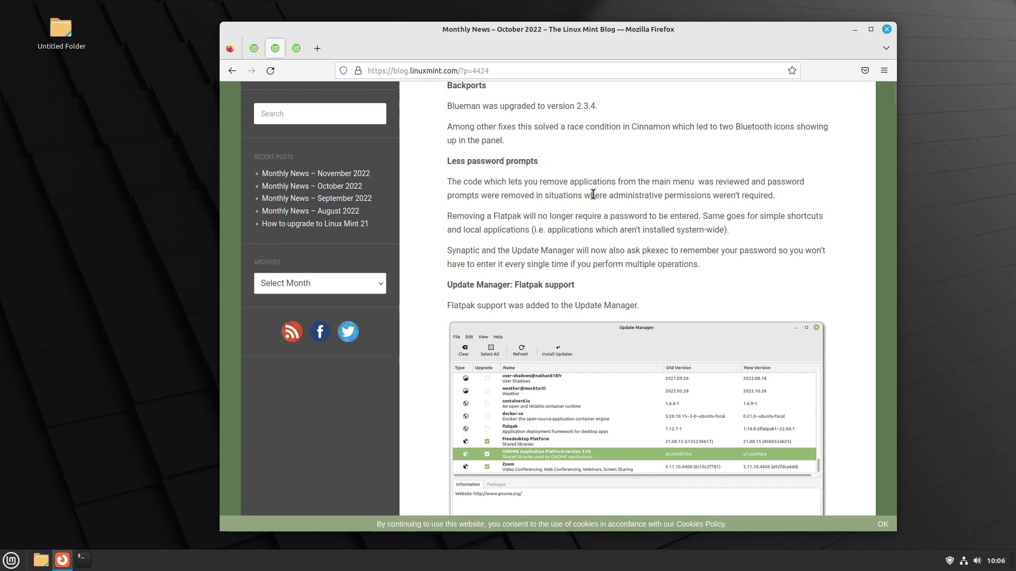
scroll(630, 175, down, 9)
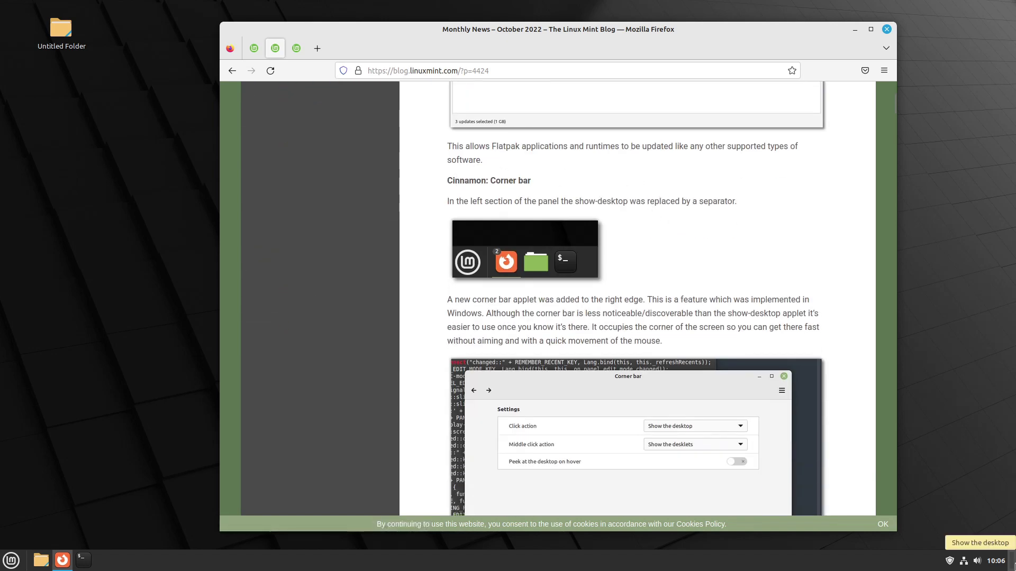
drag(447, 181, 532, 177)
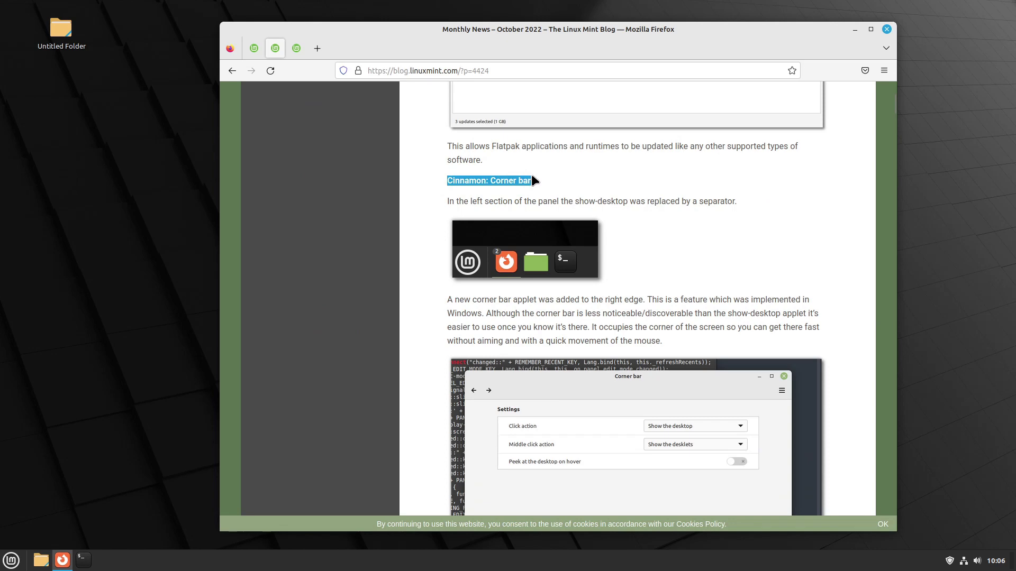
double_click(466, 183)
Step: Read further down the post, highlighting the Visual changes heading
scroll(687, 208, down, 5)
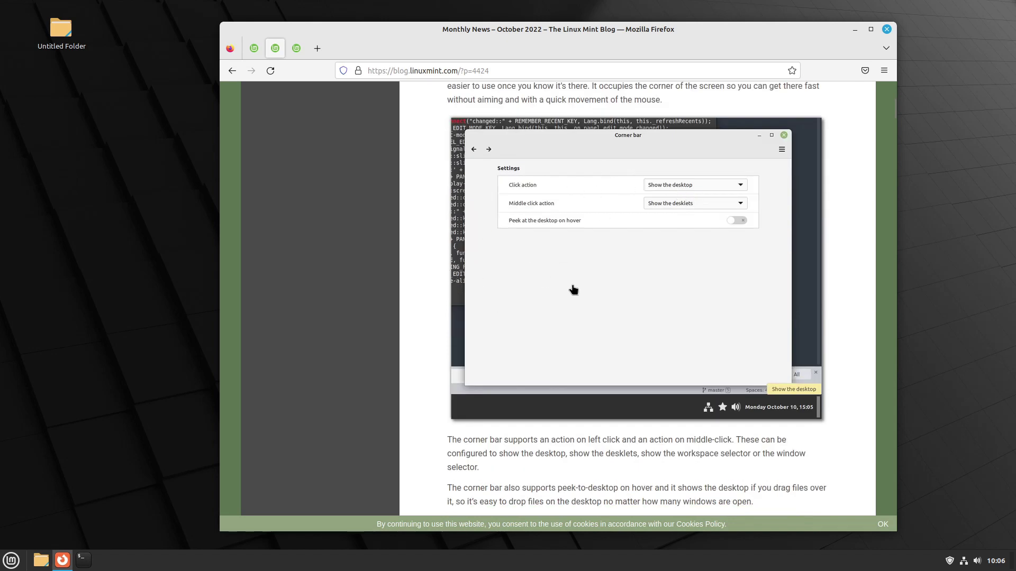
scroll(548, 328, down, 7)
scroll(810, 201, down, 2)
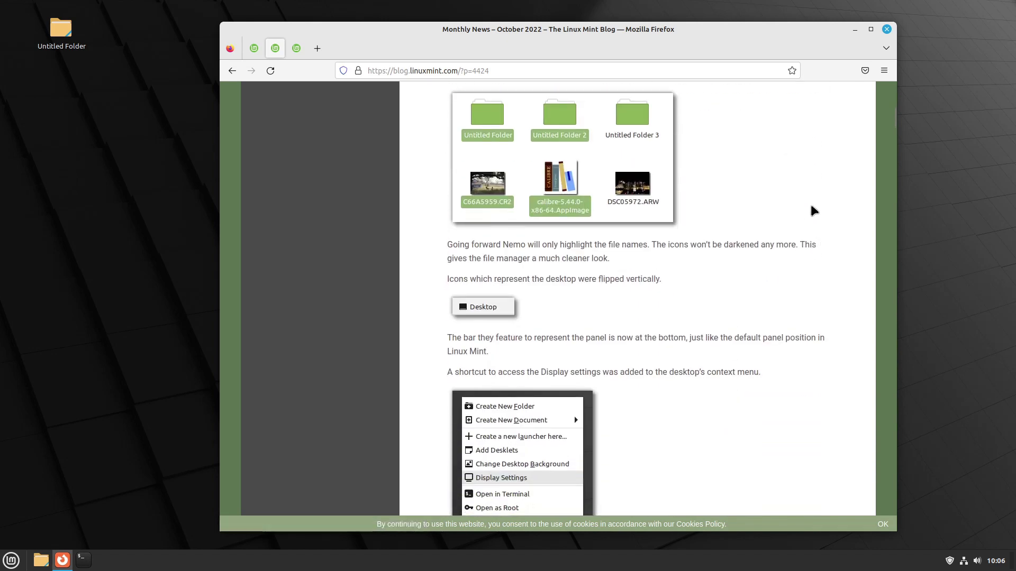
scroll(808, 200, up, 3)
drag(450, 159, 510, 164)
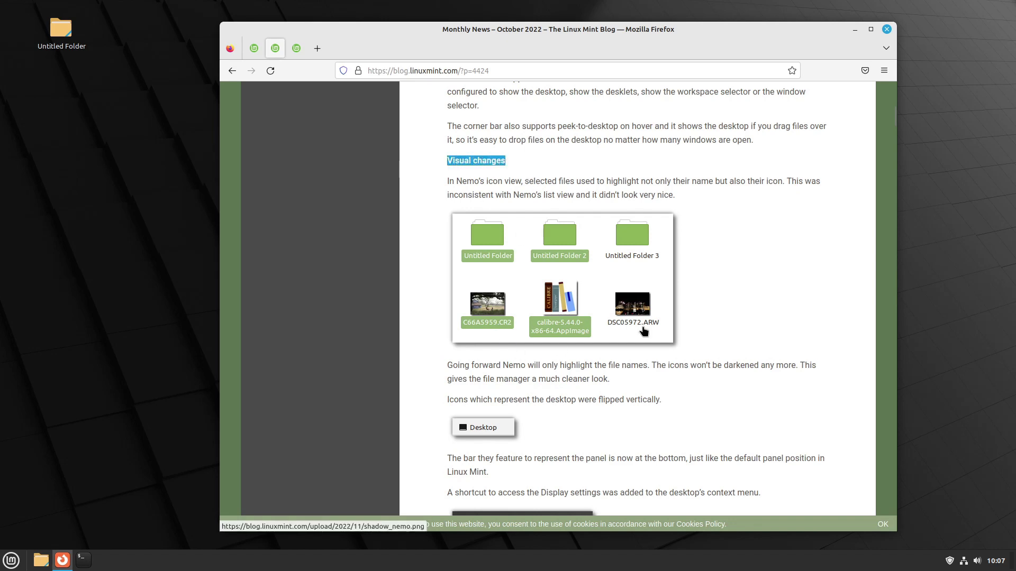
scroll(776, 239, down, 3)
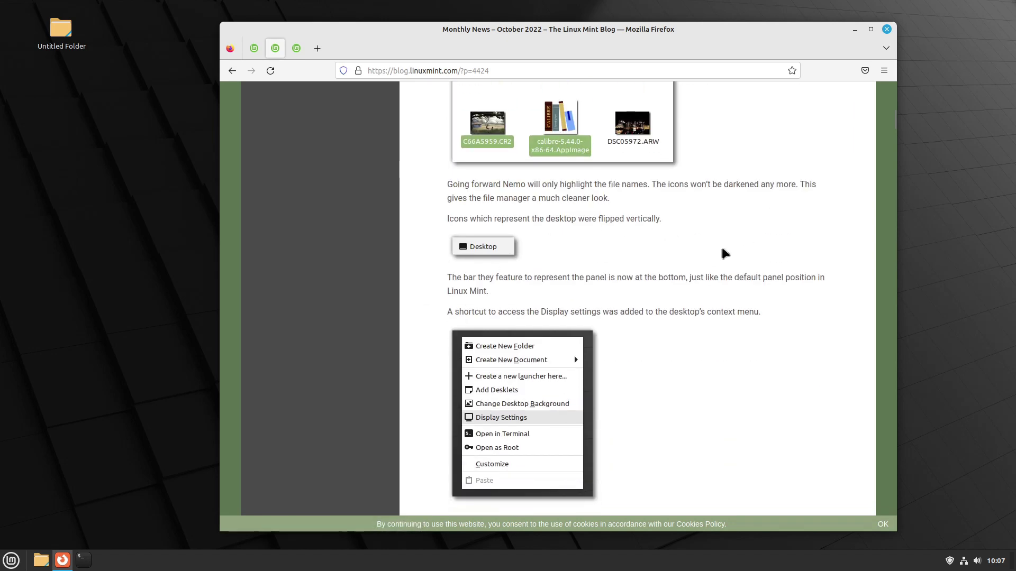
scroll(721, 254, down, 5)
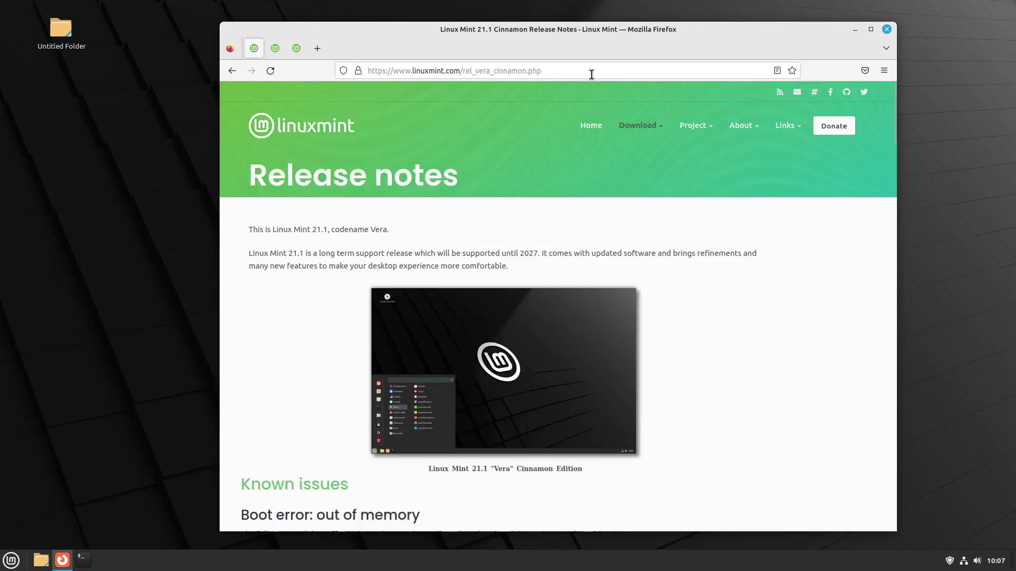
Step: Skim the release notes, then back at the top highlight the long-term support sentence
scroll(807, 252, down, 10)
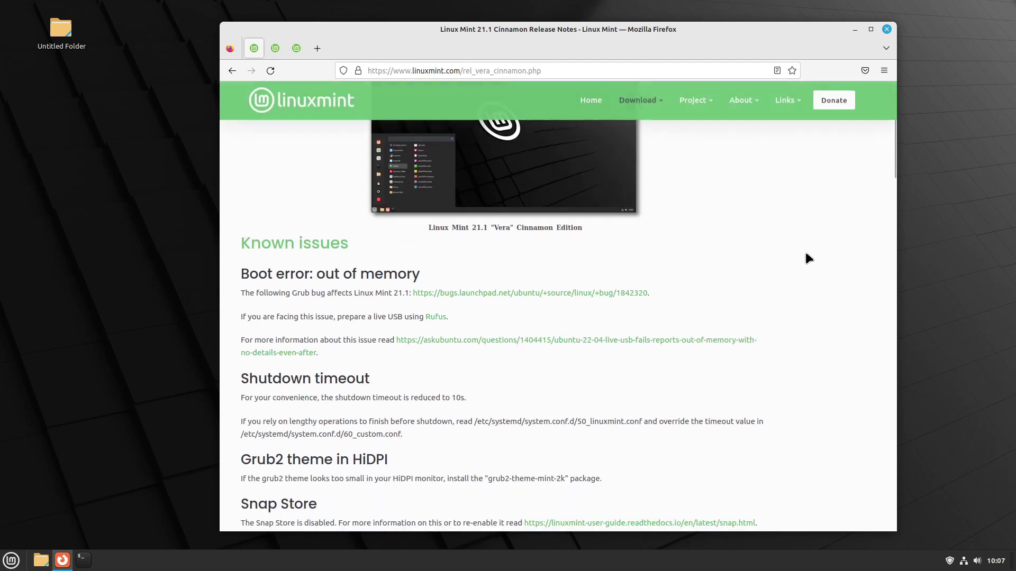
scroll(808, 253, down, 15)
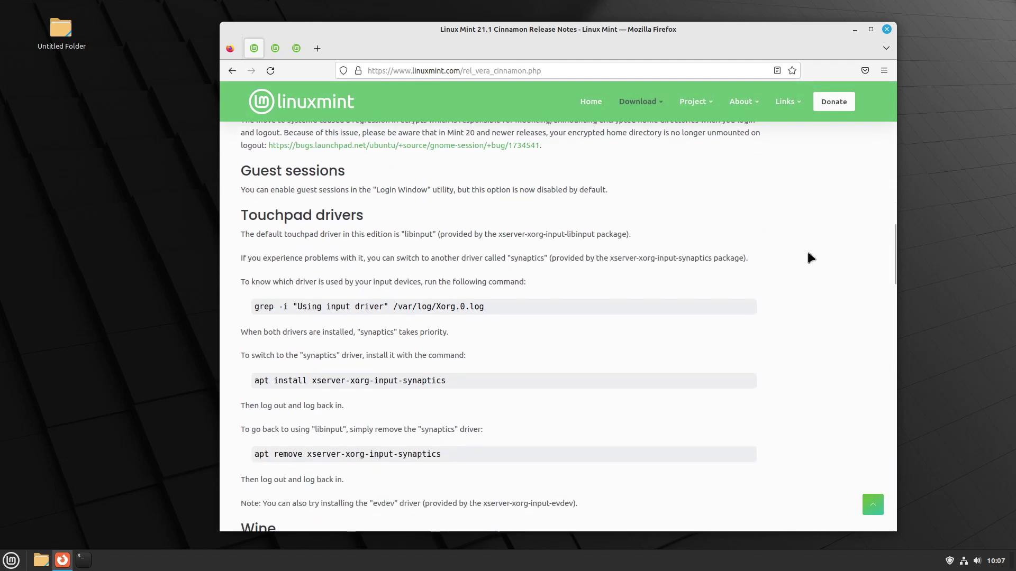
scroll(808, 253, down, 15)
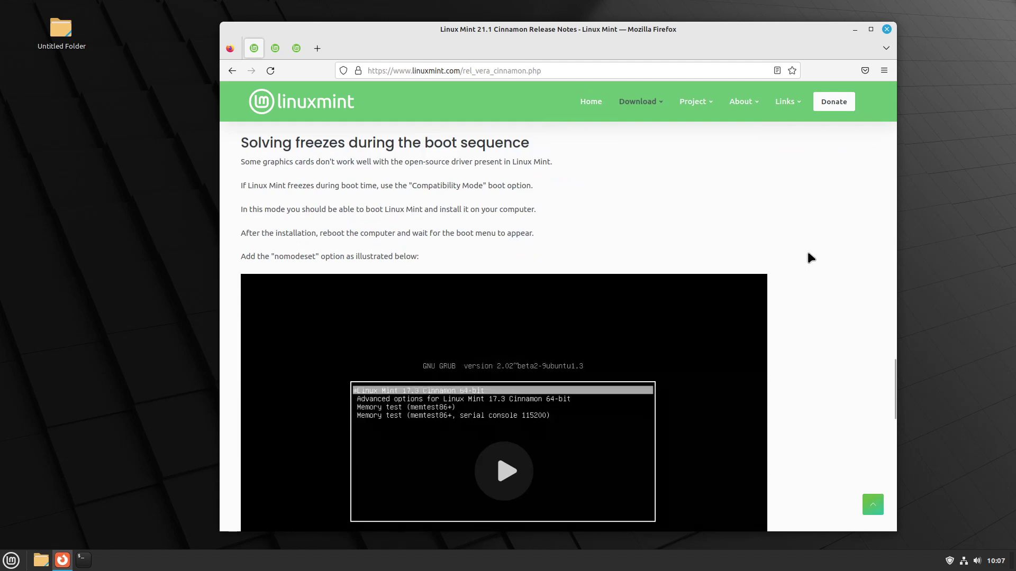
scroll(807, 253, down, 2)
key(Home)
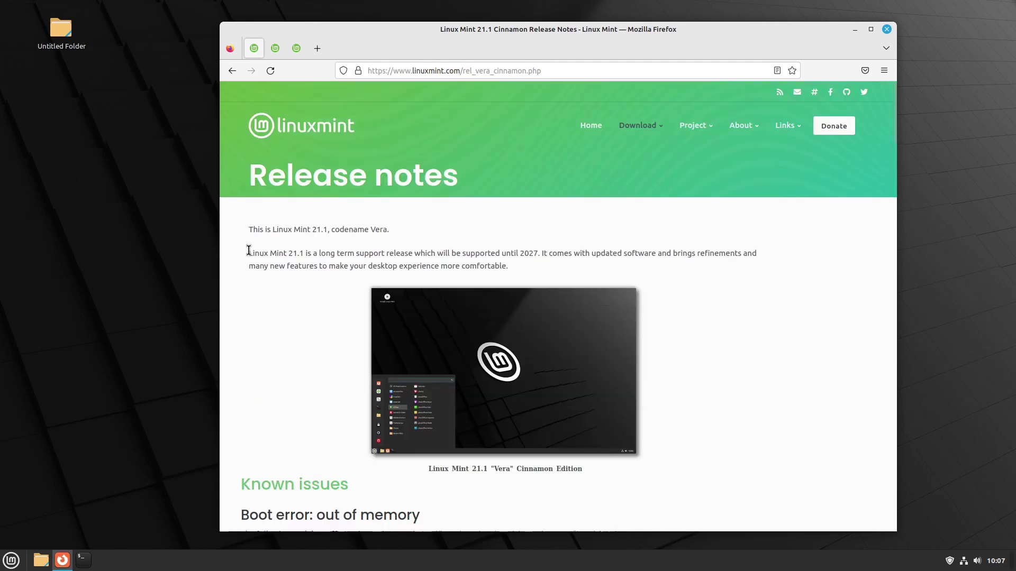
drag(249, 254, 537, 254)
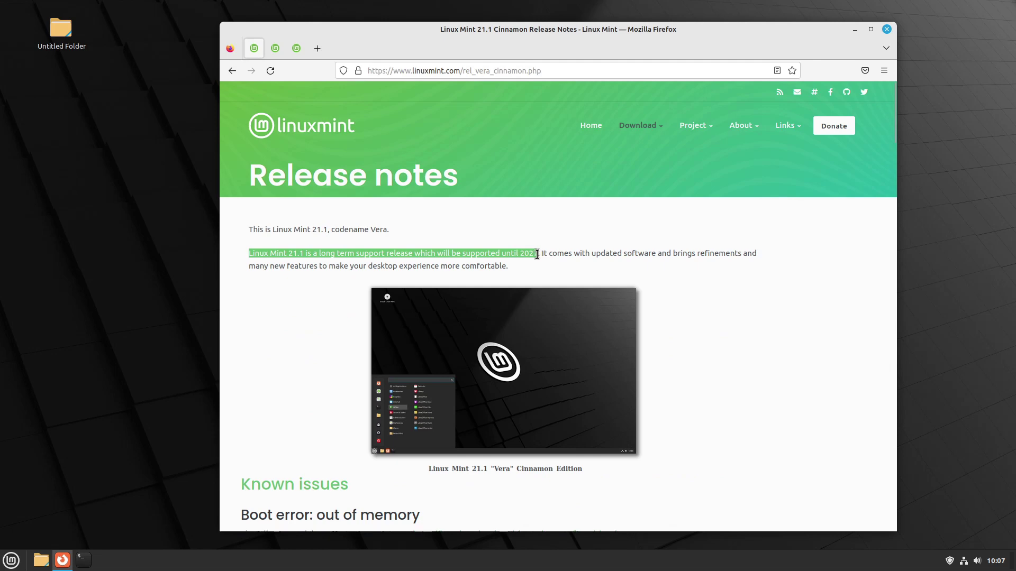
click(537, 254)
Step: Zoom the page to 140%, highlight the year 2027, then return to 120% zoom
key(ctrl+plus)
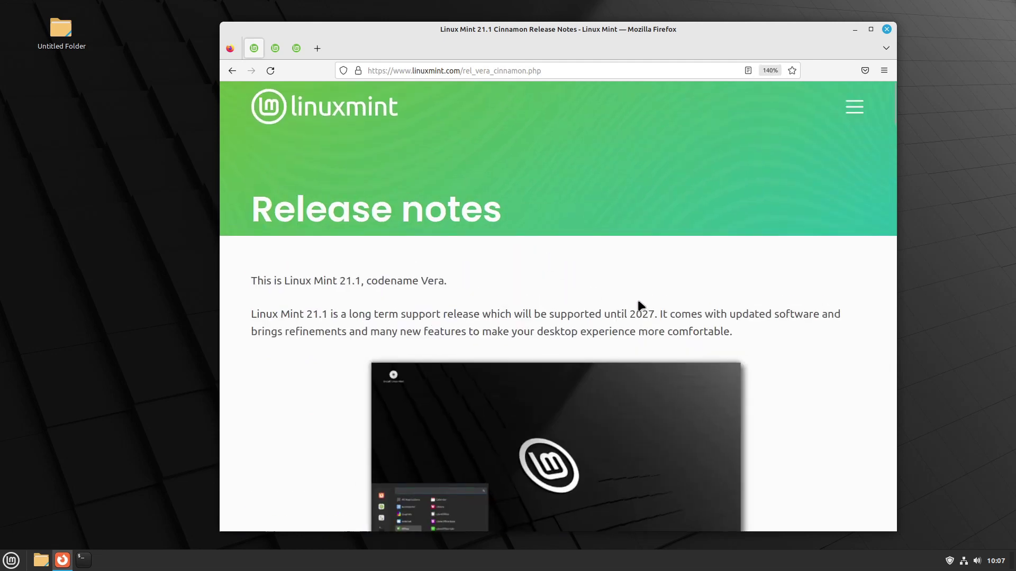
double_click(633, 314)
click(645, 315)
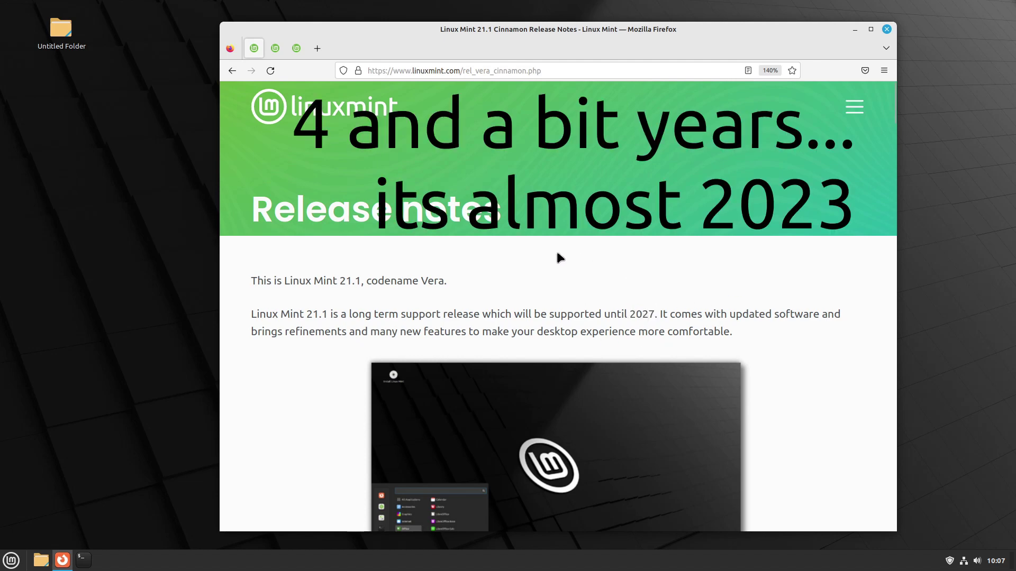
key(ctrl+minus)
key(ctrl+minus)
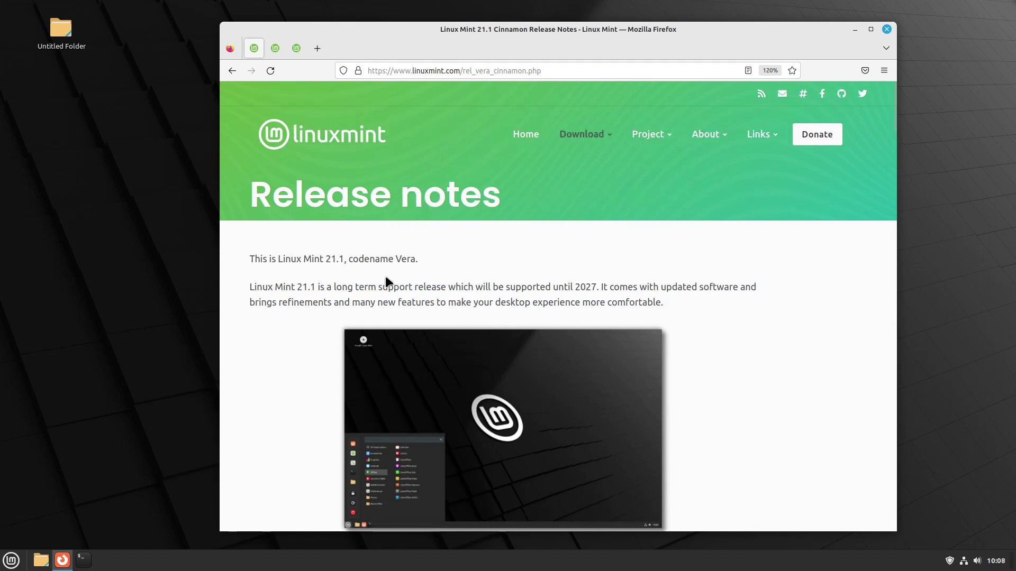
Step: Return to the top to highlight version 21.1, then scroll down toward Known issues
scroll(772, 295, down, 5)
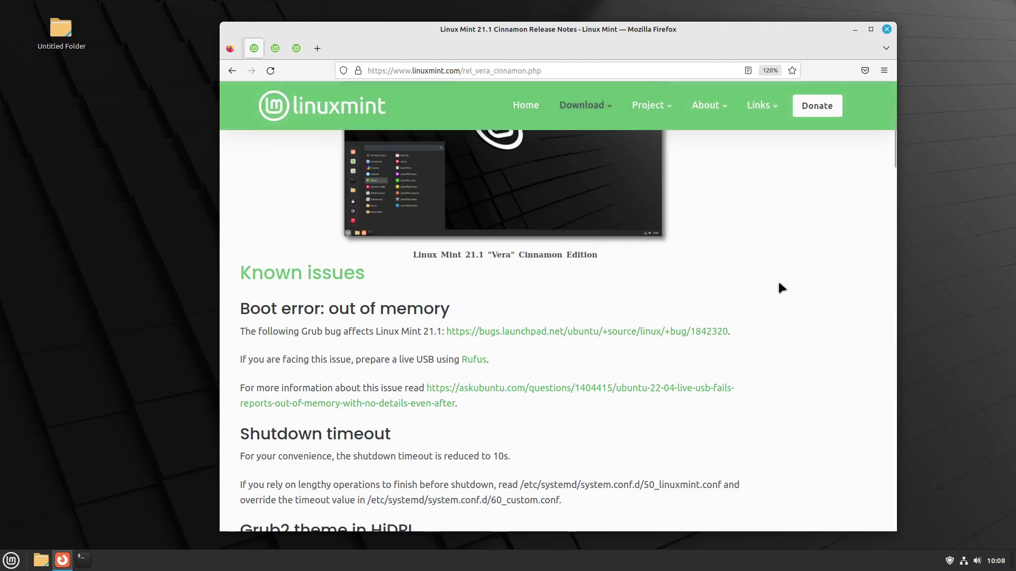
scroll(805, 264, down, 4)
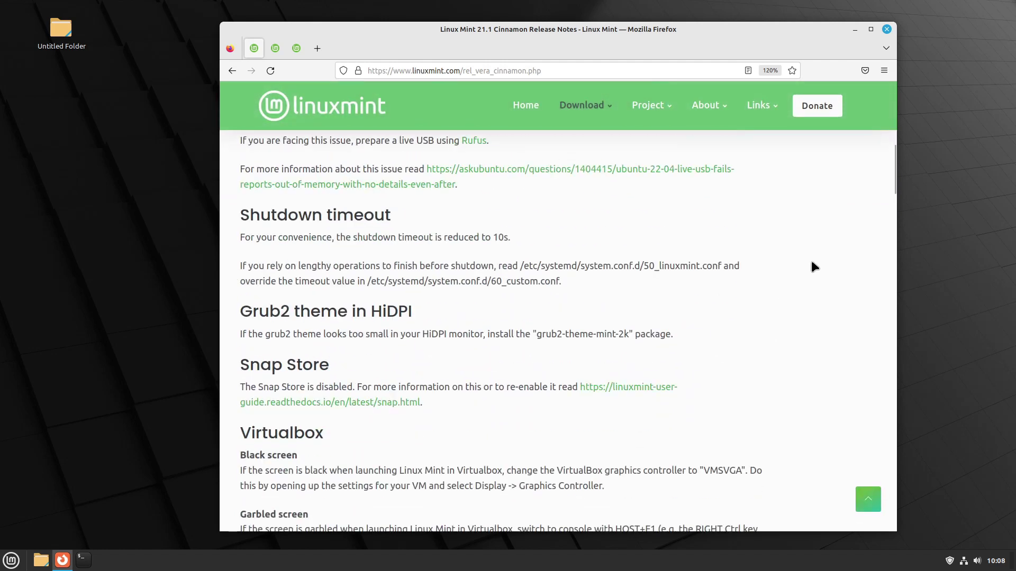
key(Home)
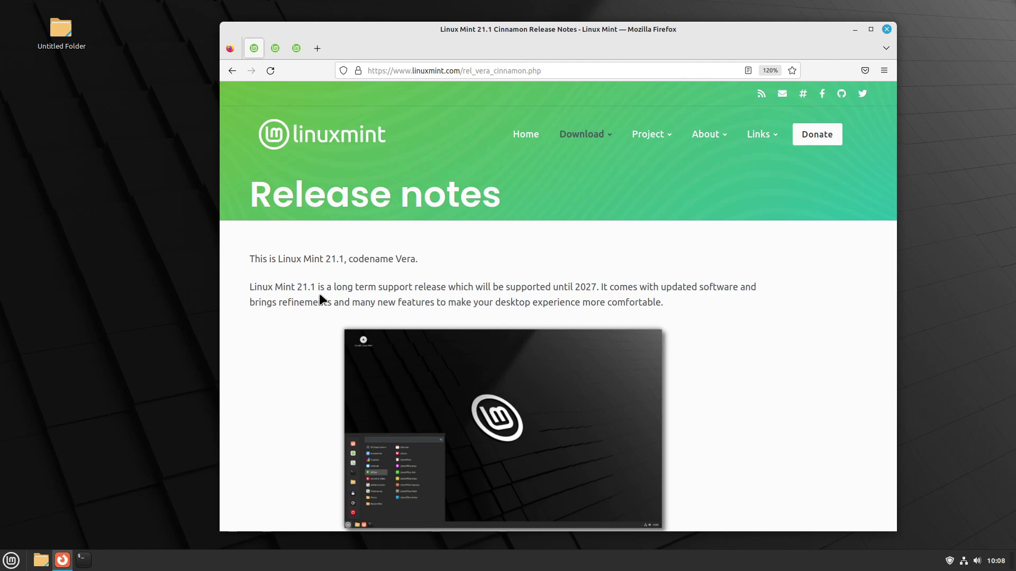
drag(295, 287, 315, 286)
scroll(794, 259, down, 6)
Step: Reveal the desktop with the bottom-right corner bar, then open the Menu at bottom-left
scroll(799, 245, down, 5)
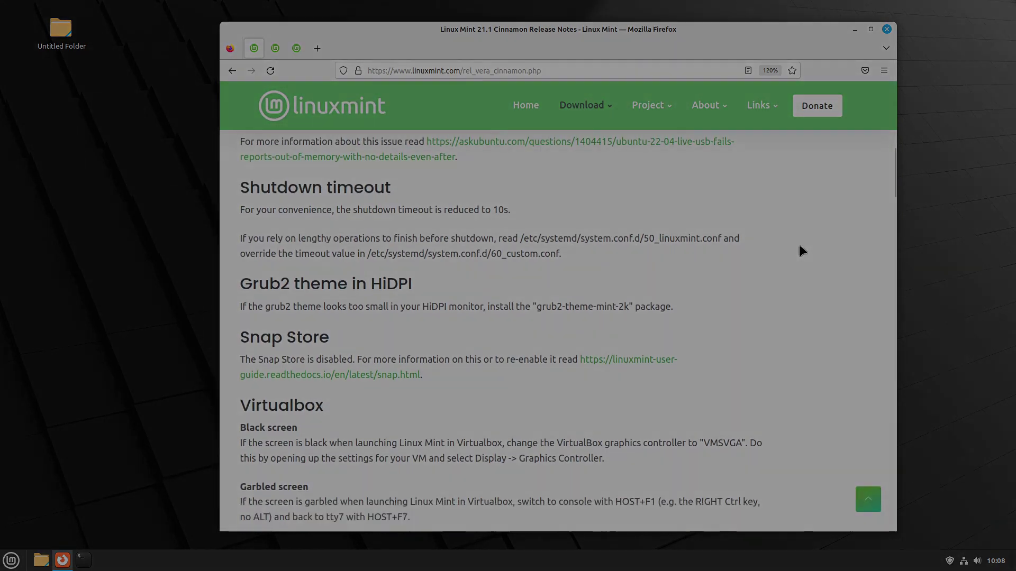
scroll(799, 246, down, 4)
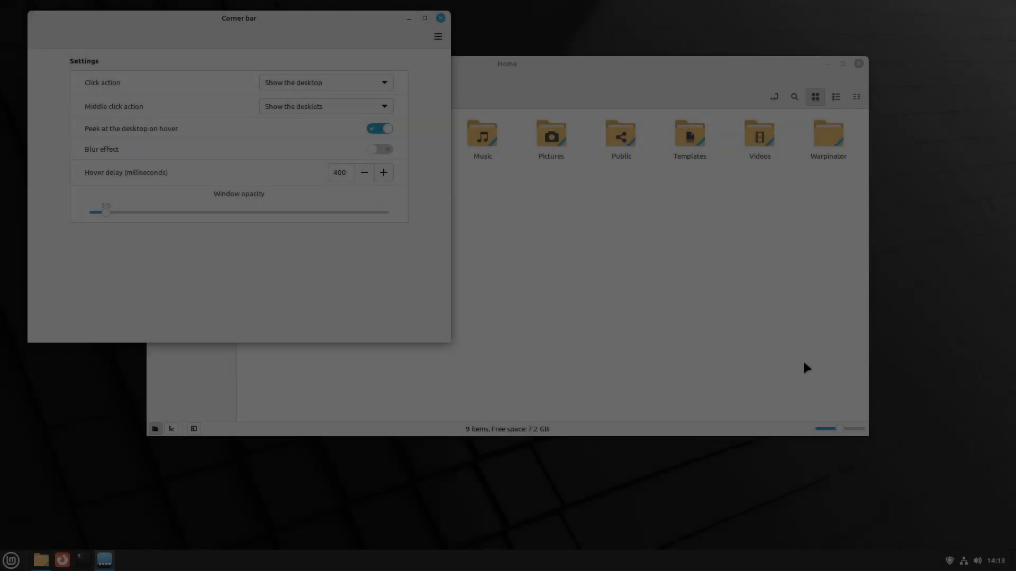
mouse_move(1012, 561)
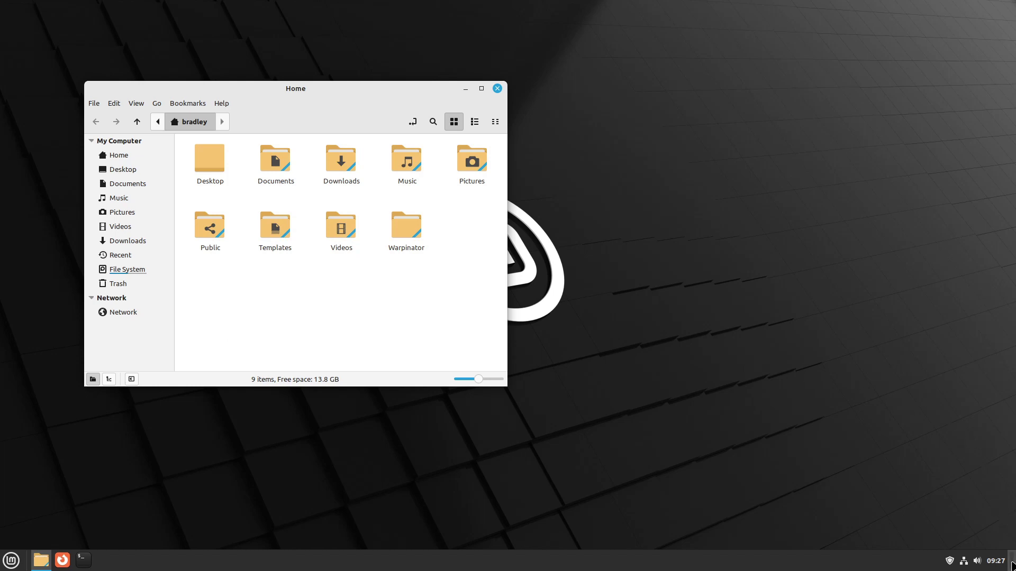
click(1011, 566)
click(11, 561)
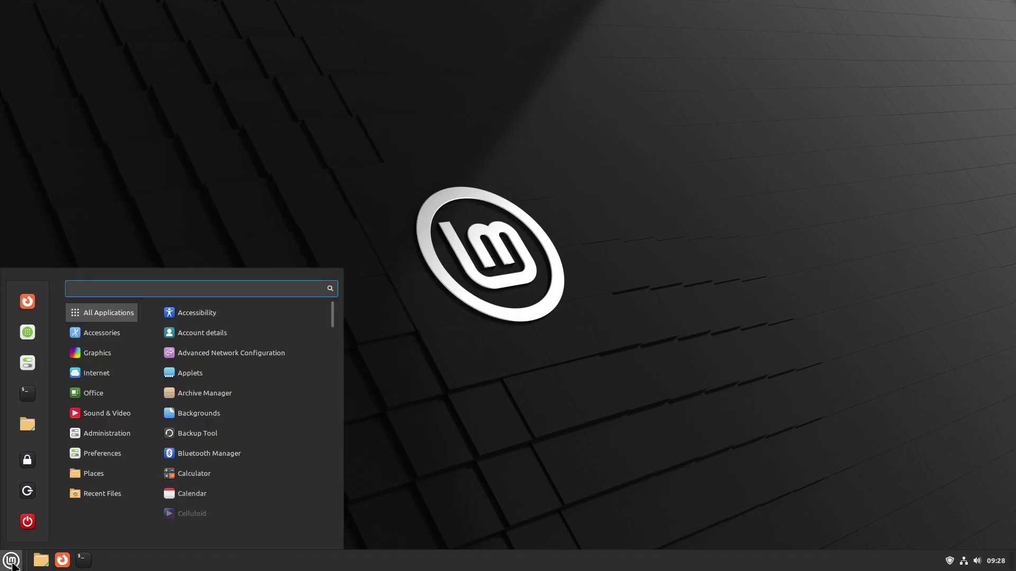